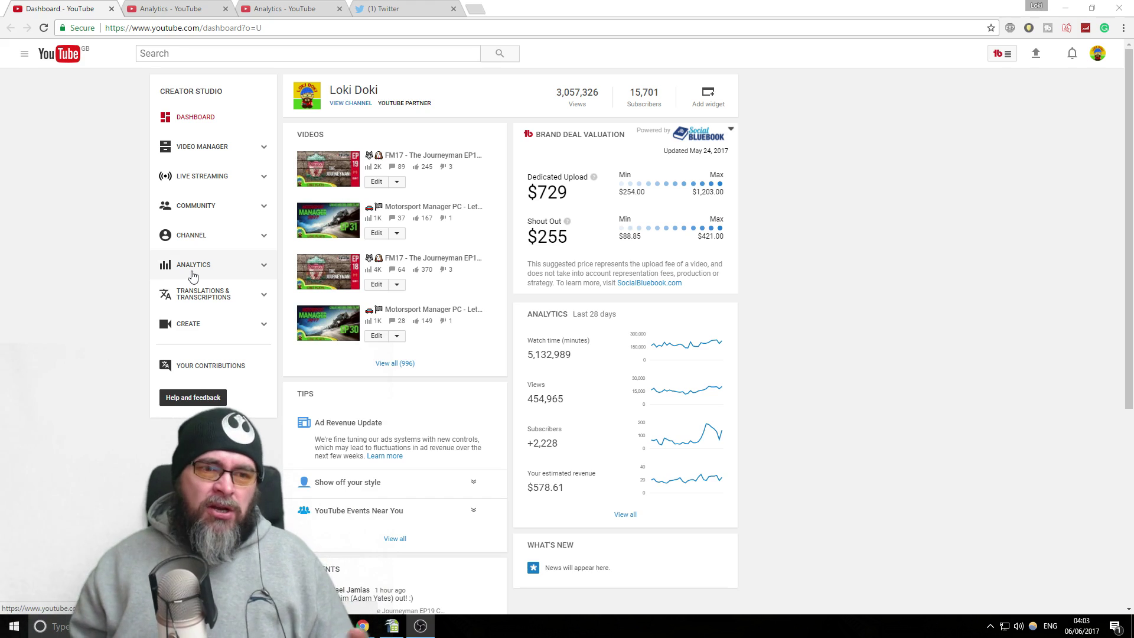
# - Open the analytics overview, return to the dashboard, and highlight then deselect the $729 Dedicated Upload value
pyautogui.click(167, 5)
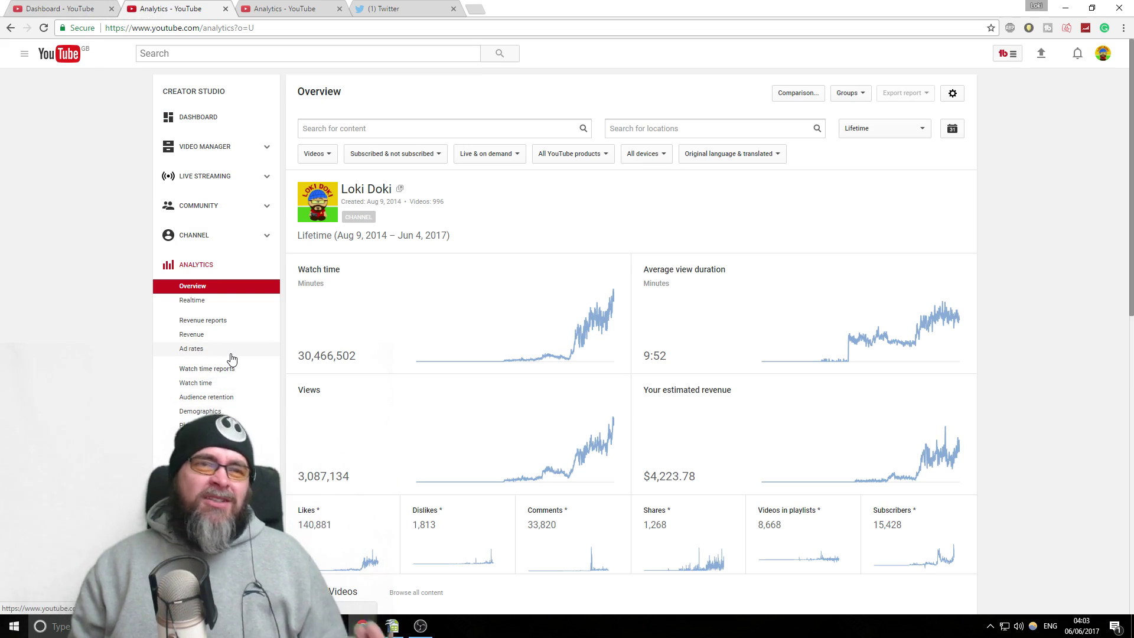
pyautogui.click(88, 4)
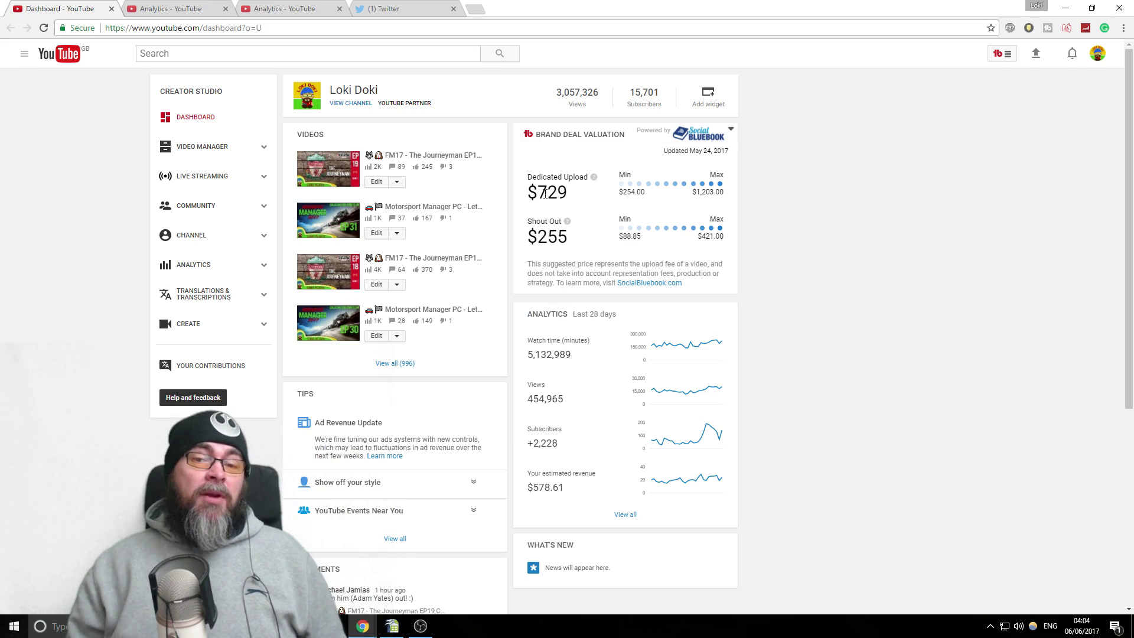
pyautogui.moveTo(527, 192); pyautogui.dragTo(565, 192)
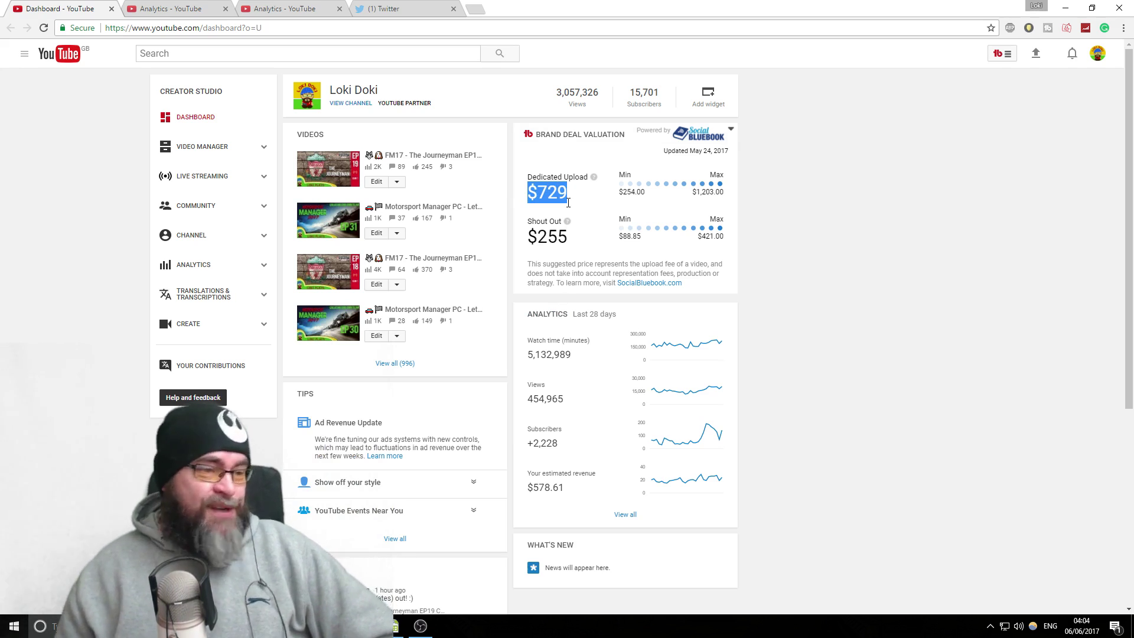
pyautogui.click(582, 237)
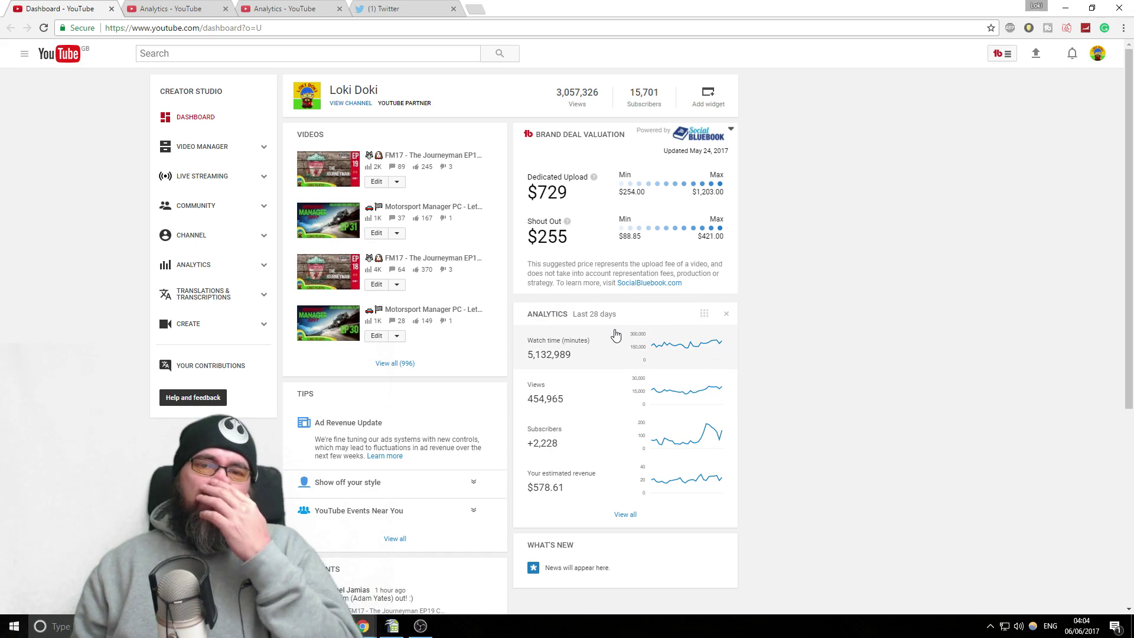
# - Scroll the dashboard, then switch back to the Analytics Overview tab with Ctrl+Tab
pyautogui.scroll(-2, 618, 325)
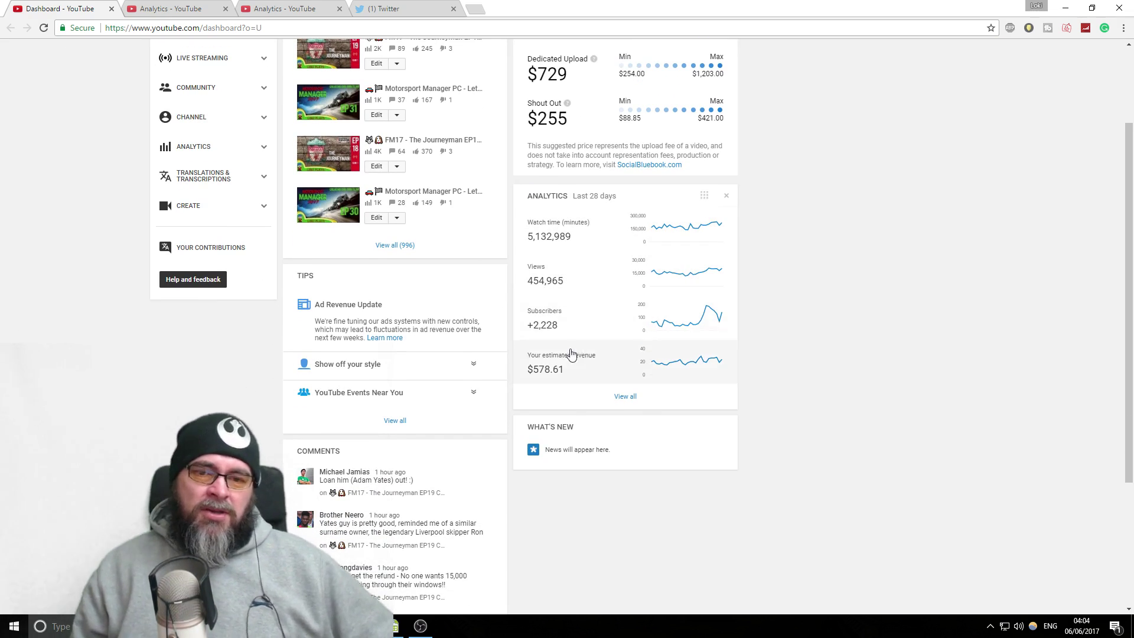
pyautogui.scroll(2, 668, 372)
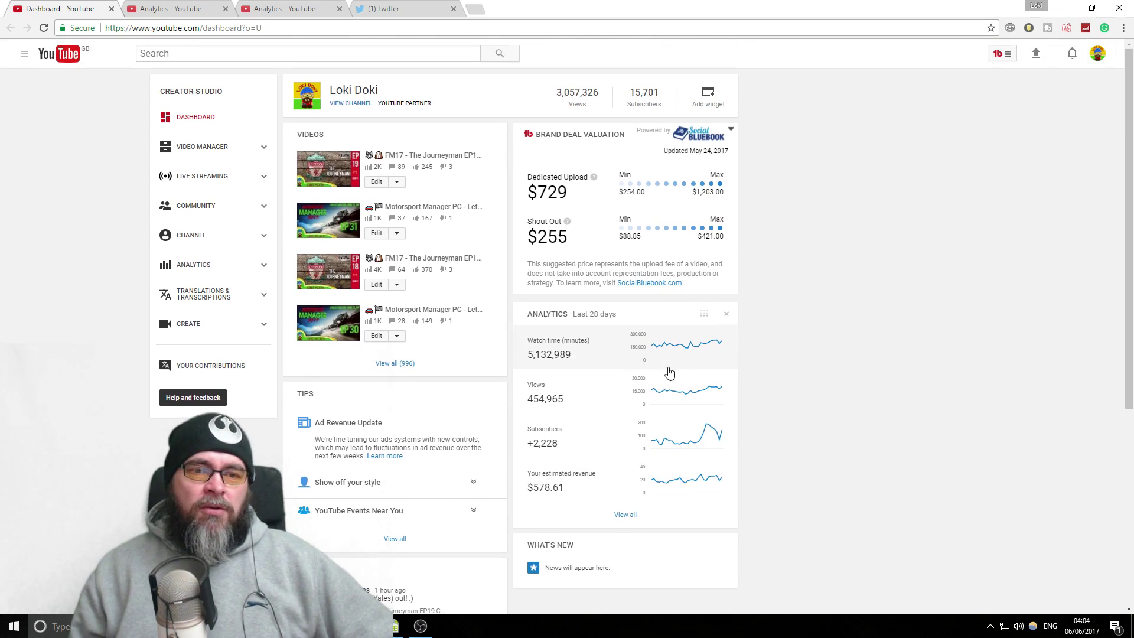
pyautogui.hotkey('ctrl', 'Tab')
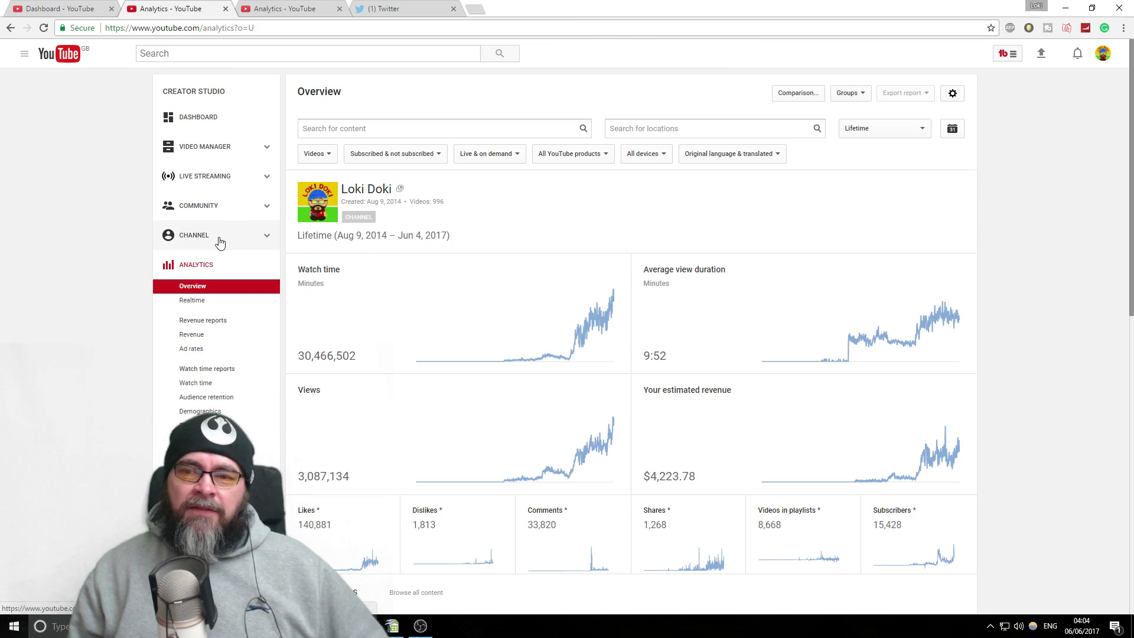
pyautogui.scroll(-1, 229, 258)
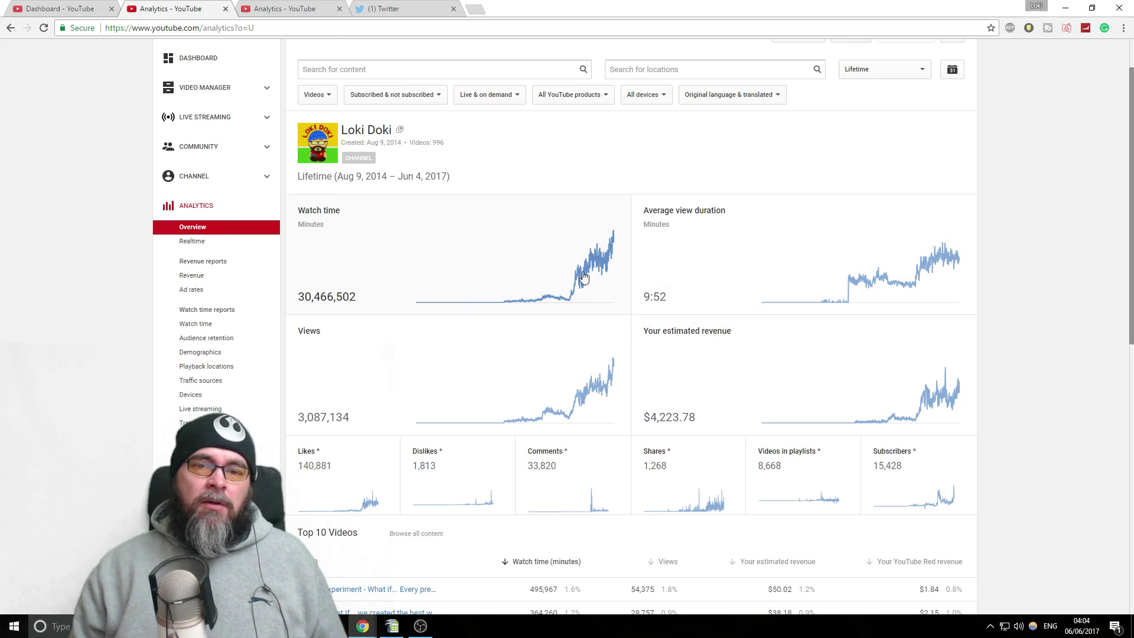
pyautogui.moveTo(329, 305)
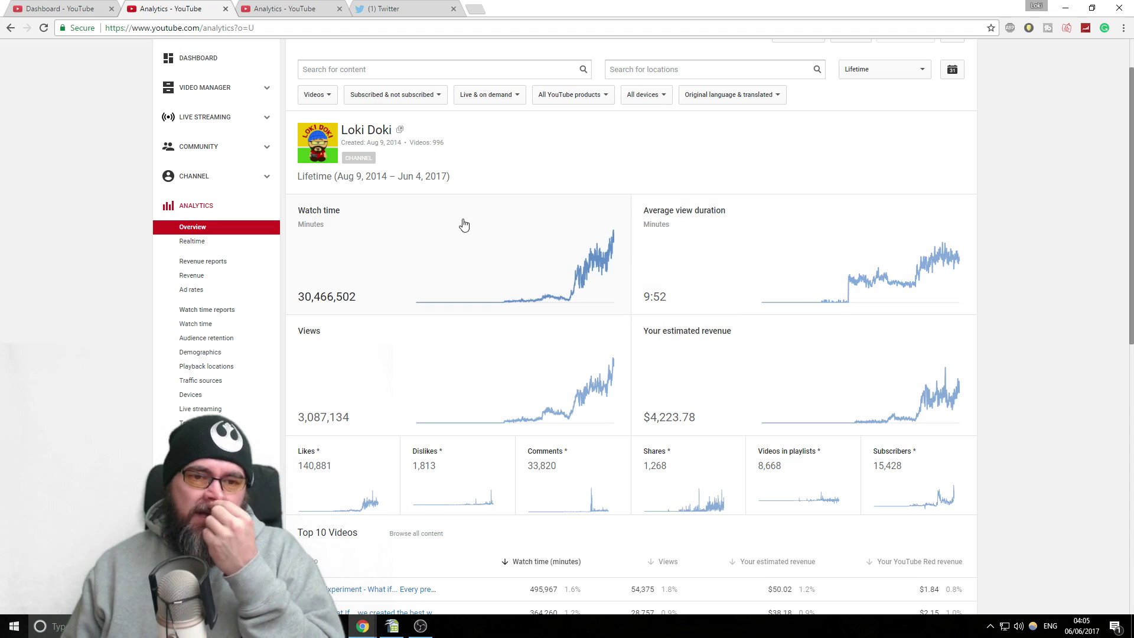
pyautogui.scroll(-2, 375, 220)
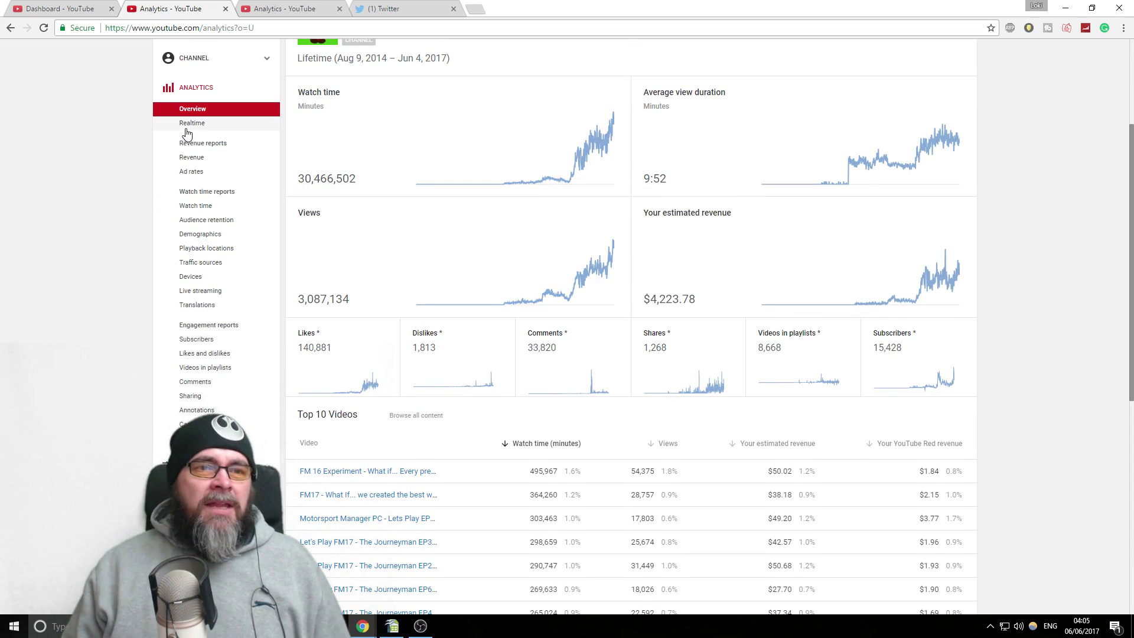
# - Open the Realtime report and scroll through its 48-hour and 60-minute charts and recent videos
pyautogui.click(217, 131)
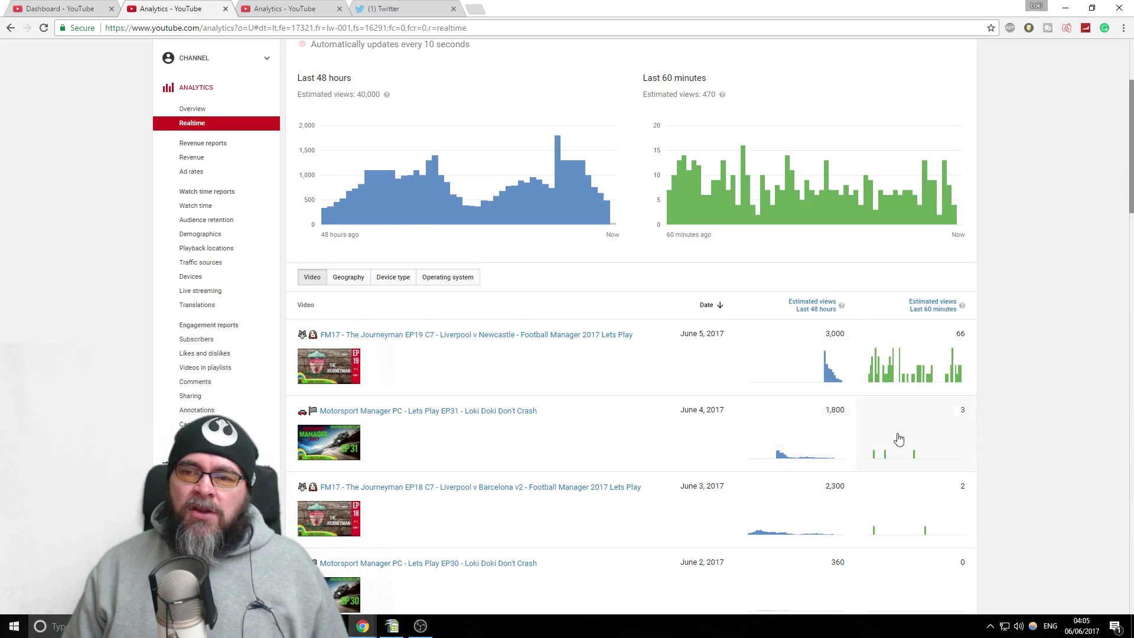
pyautogui.scroll(-3, 903, 349)
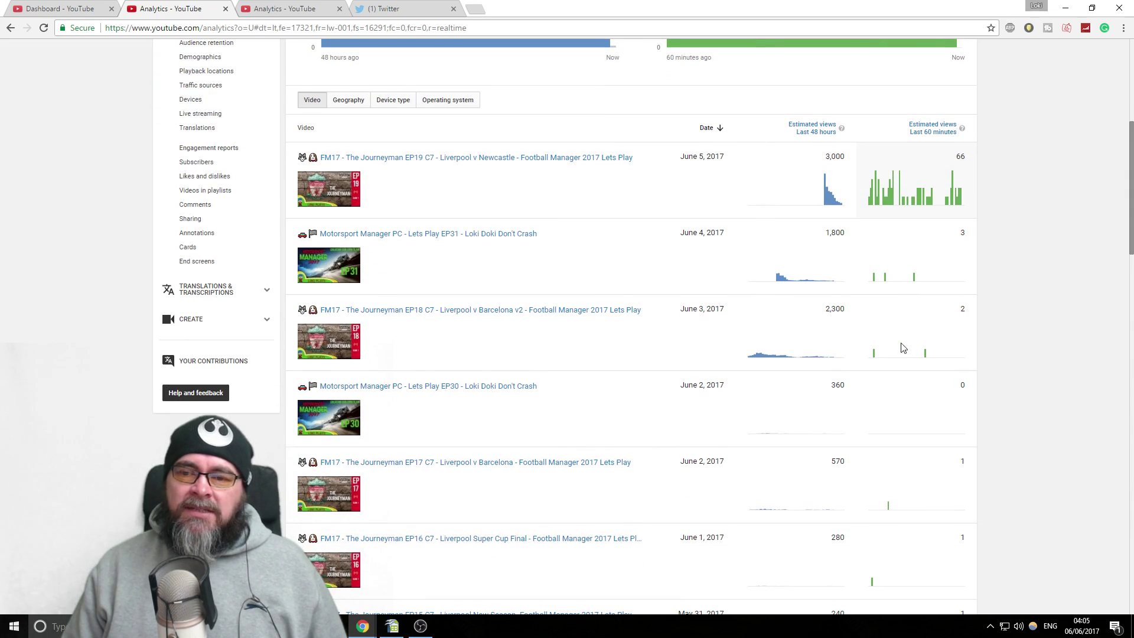
pyautogui.scroll(-1, 514, 236)
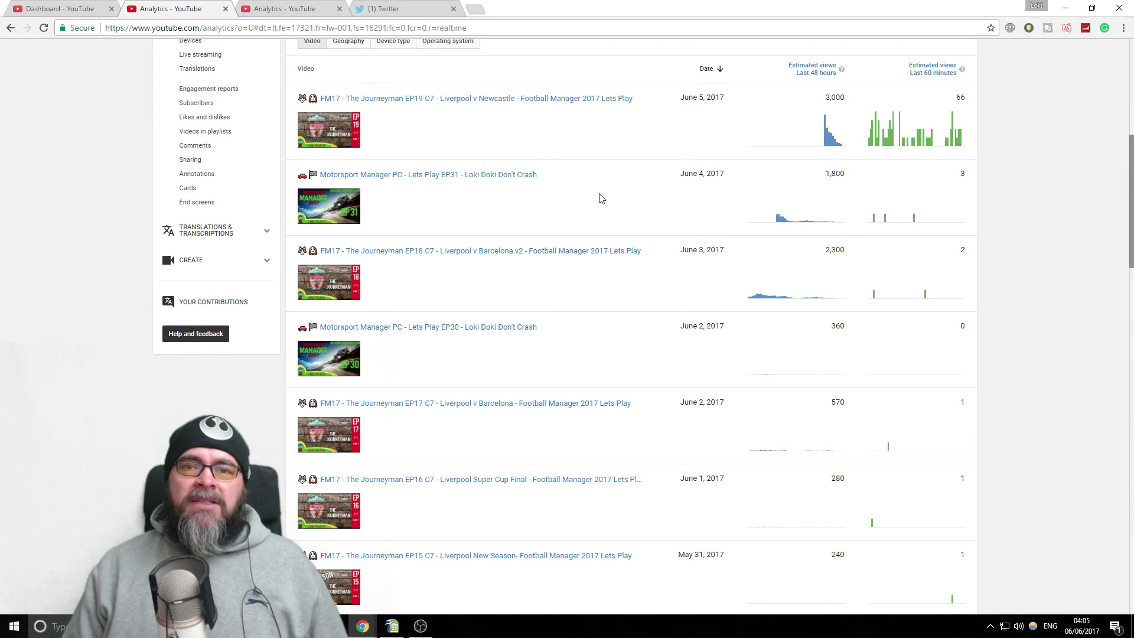
pyautogui.scroll(2, 486, 167)
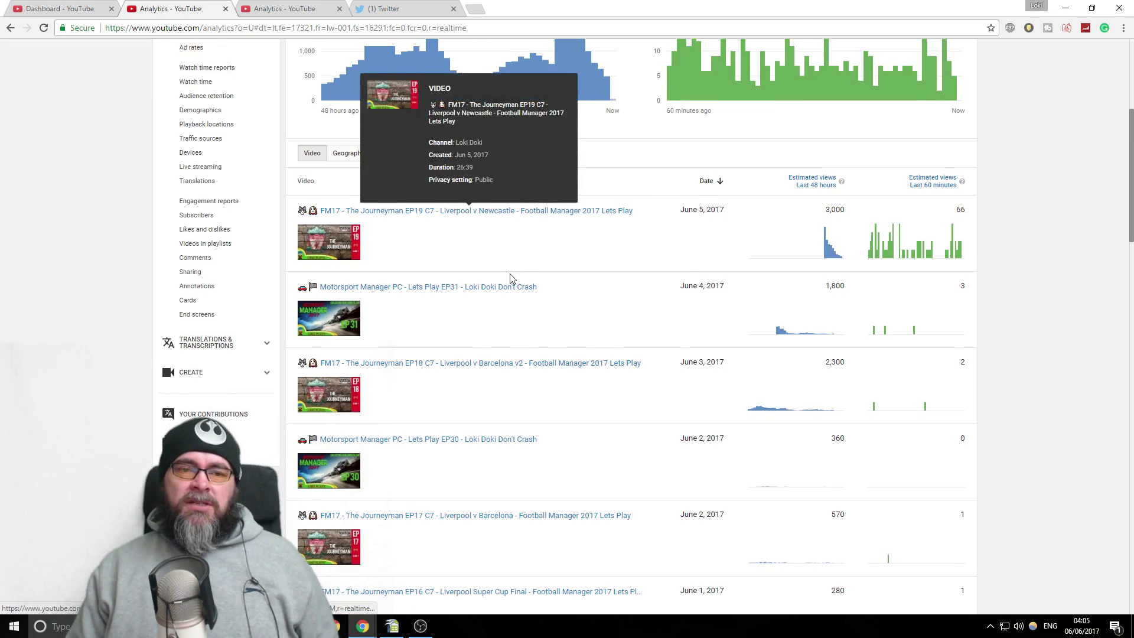
pyautogui.scroll(-20, 508, 272)
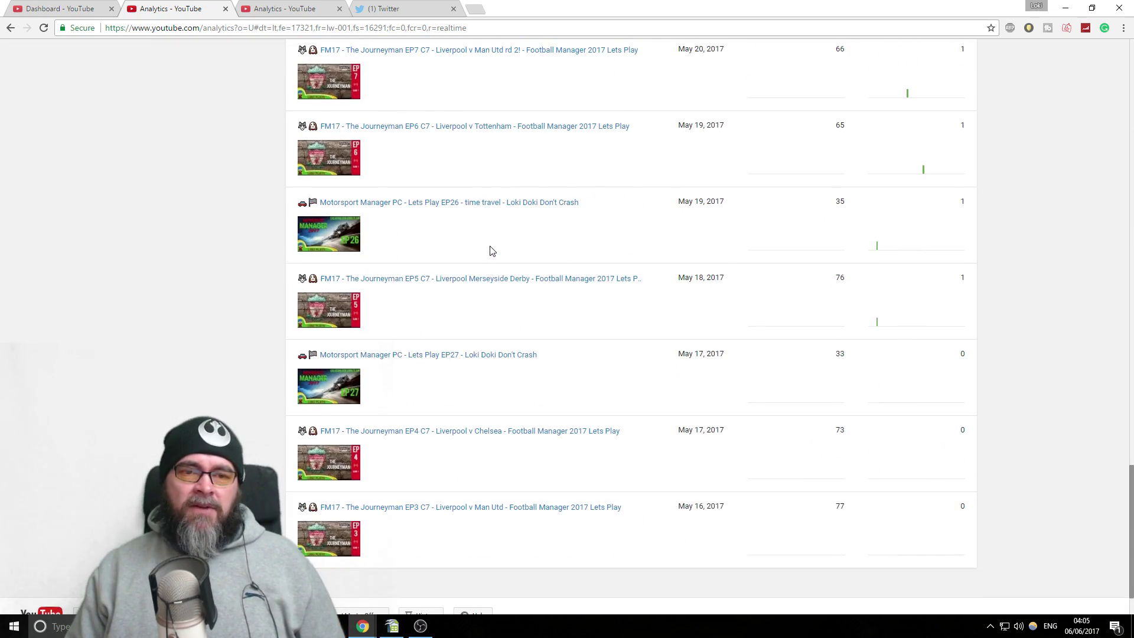
pyautogui.scroll(15, 490, 250)
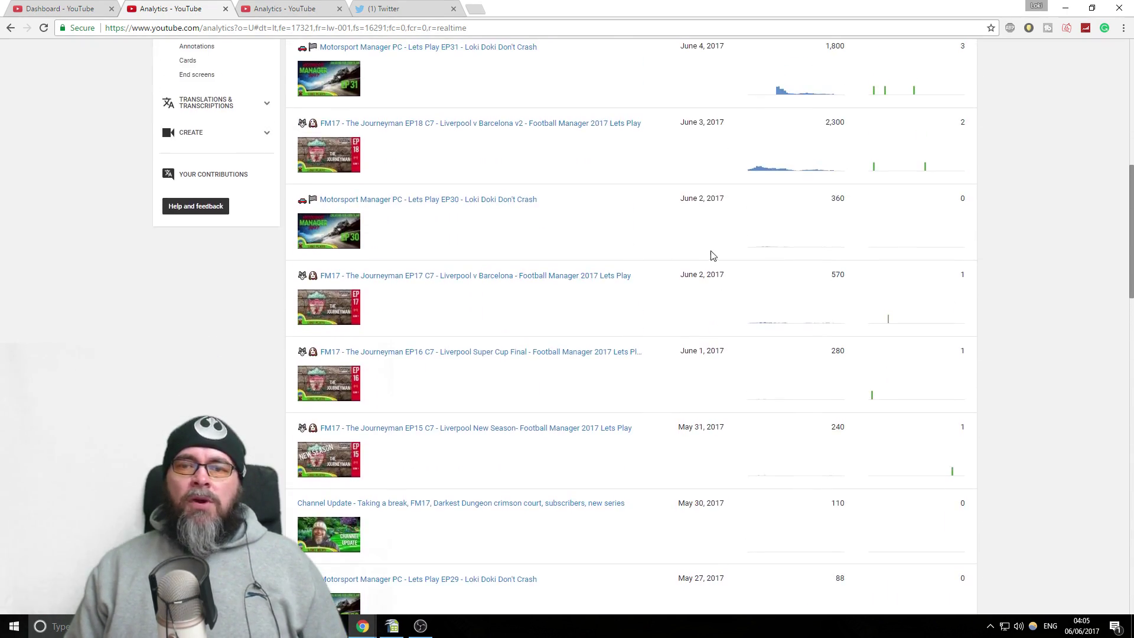
pyautogui.scroll(5, 712, 255)
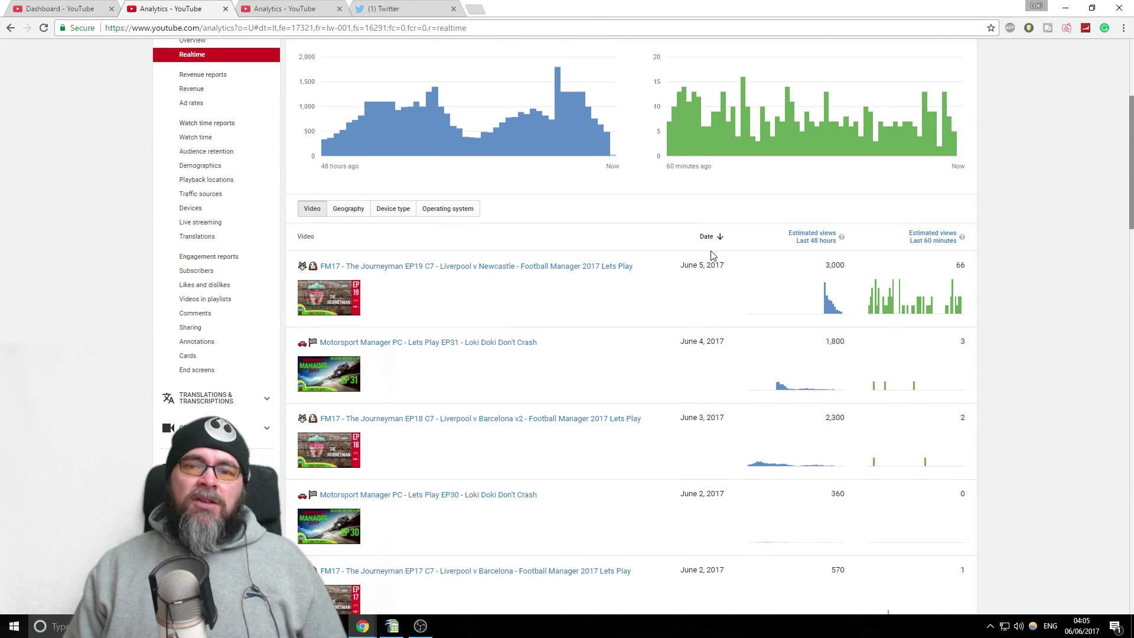
# - Sort the Realtime table by 48-hour estimated views, putting the wonderkid experiment (4,300) on top
pyautogui.click(807, 242)
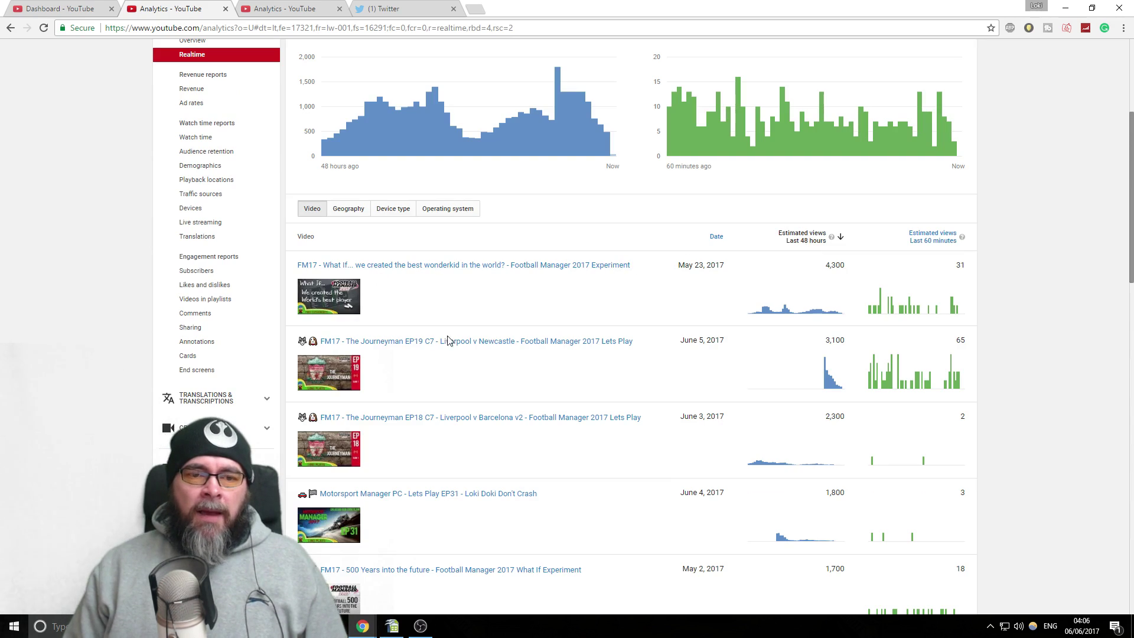
pyautogui.scroll(-1, 499, 344)
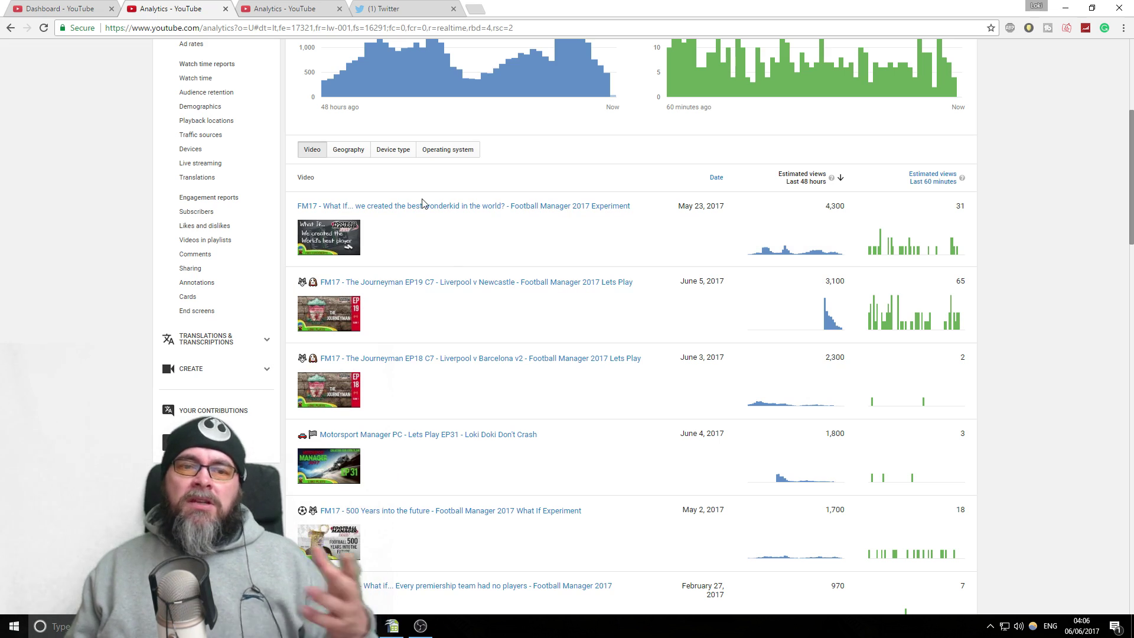
pyautogui.moveTo(430, 206)
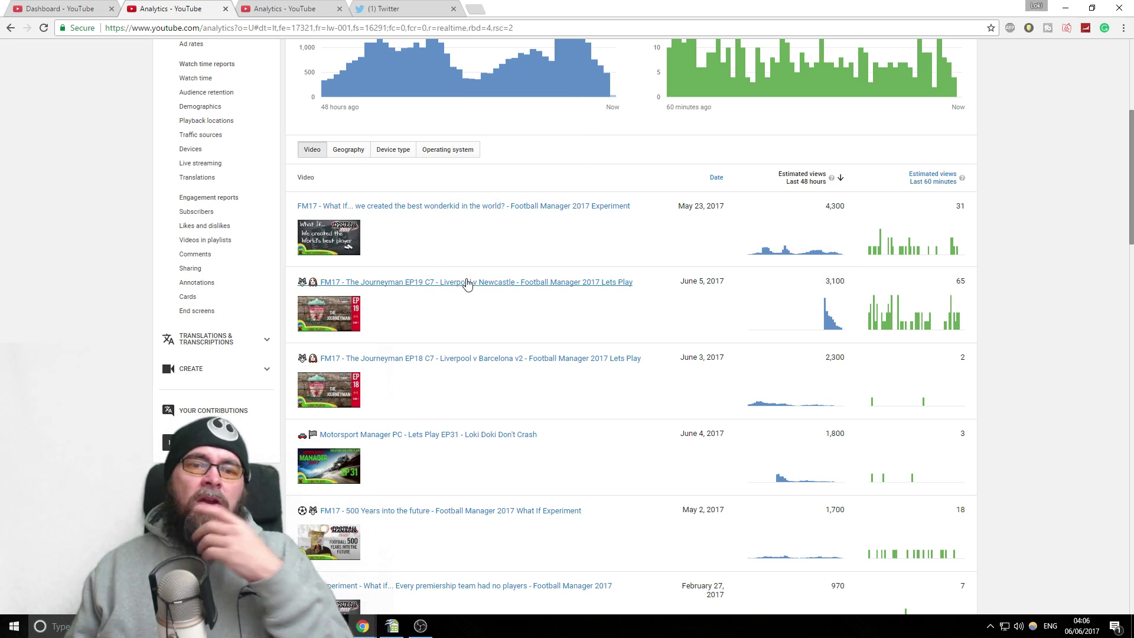
pyautogui.moveTo(460, 285)
pyautogui.moveTo(831, 325)
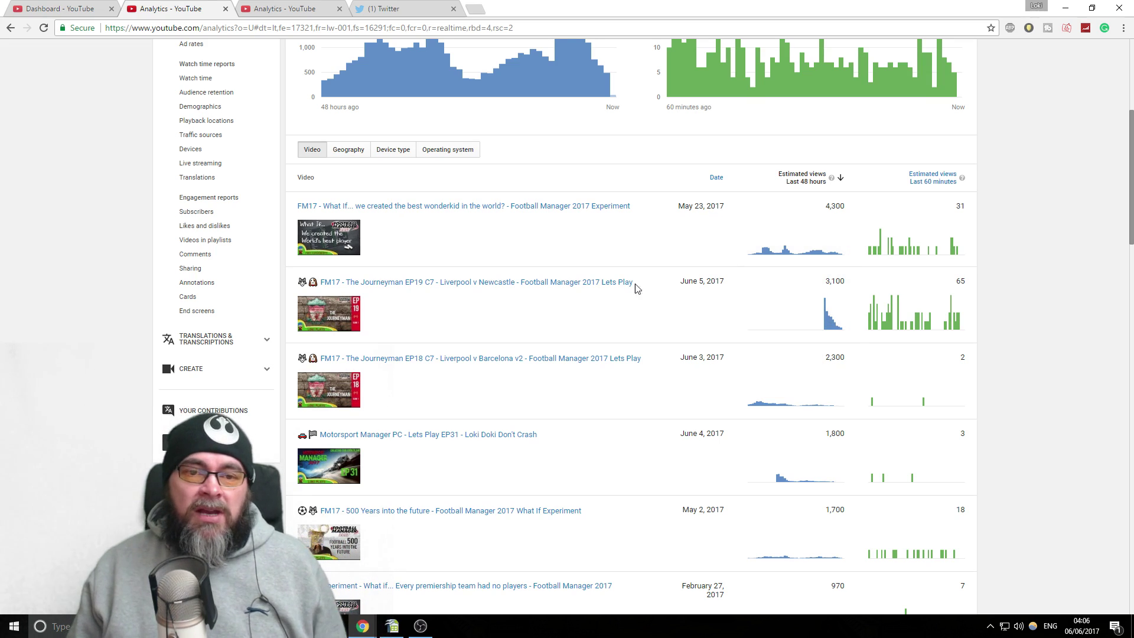
pyautogui.scroll(3, 198, 195)
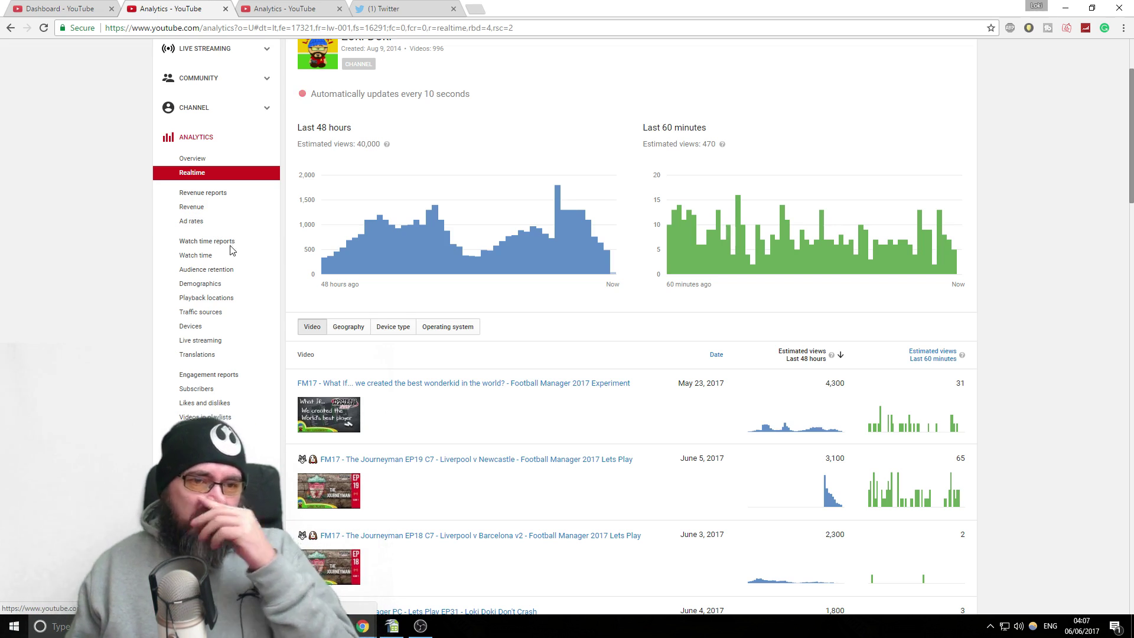
# - Open Demographics and scroll through the age chart and table, where 25–34-year-olds hold 46%
pyautogui.click(237, 286)
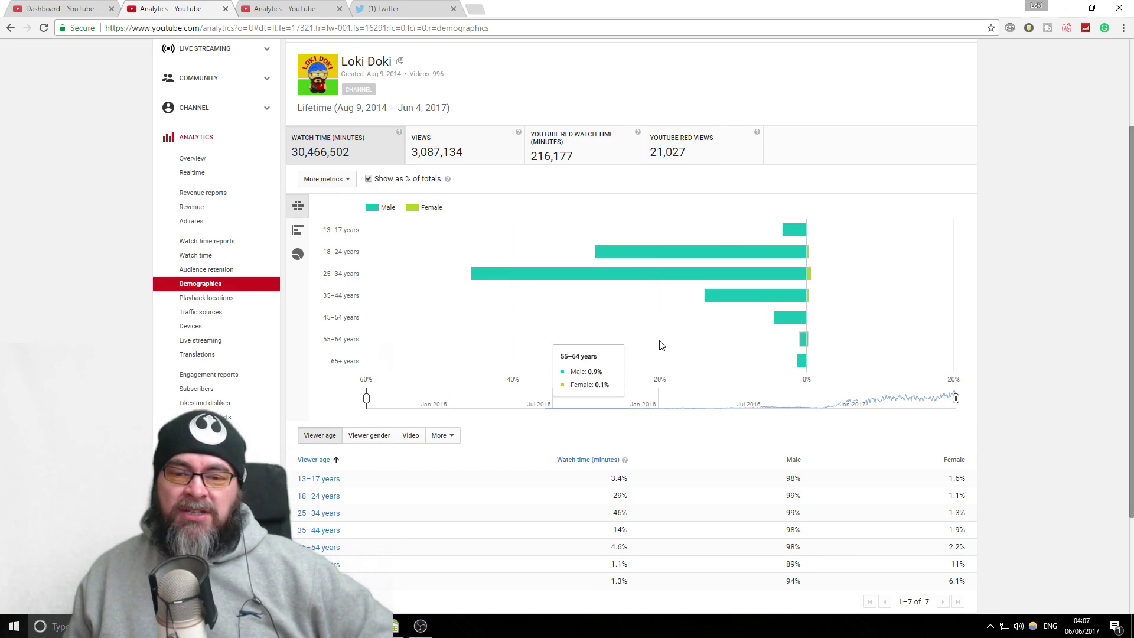
pyautogui.scroll(-2, 658, 341)
pyautogui.scroll(2, 659, 343)
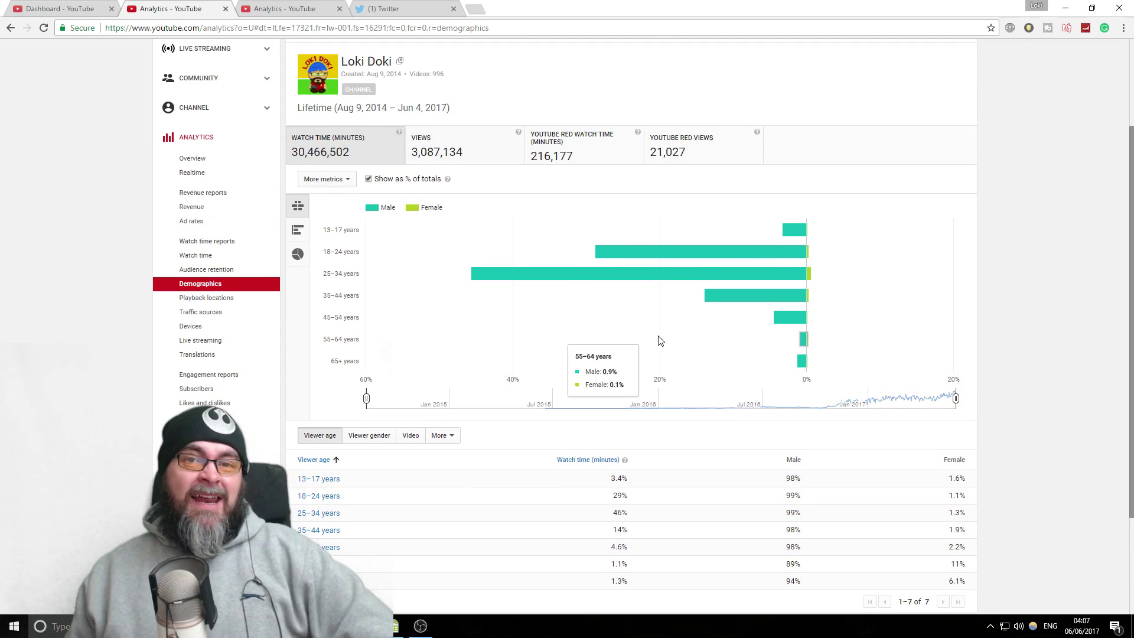
pyautogui.scroll(-2, 784, 303)
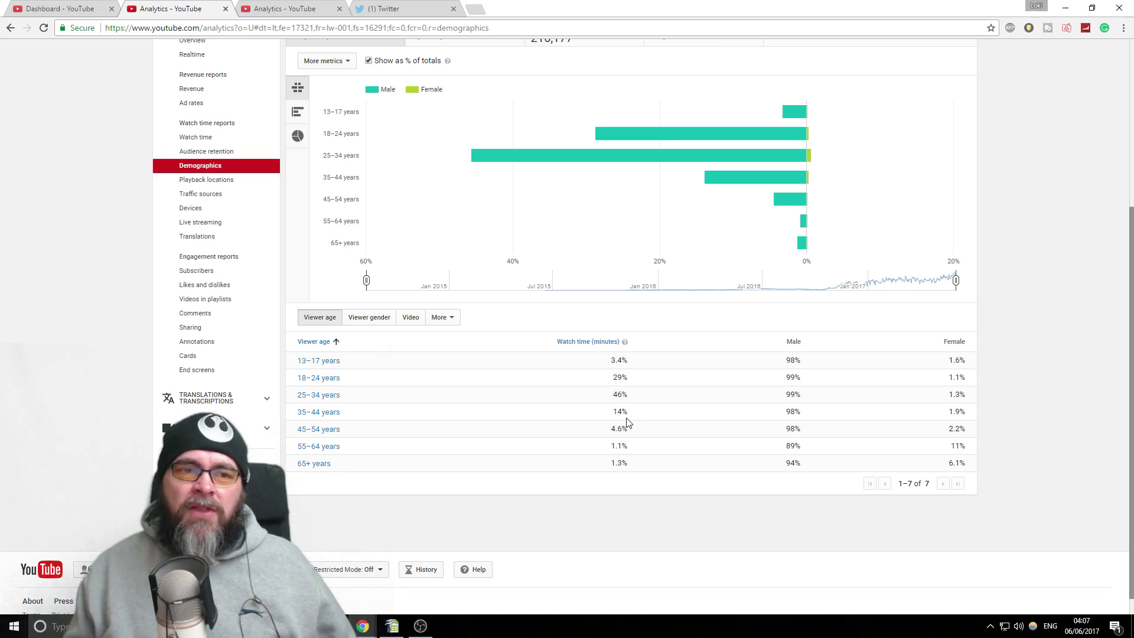
# - Step through Playback locations and Traffic sources to Devices, where Computer leads at 48%
pyautogui.click(203, 180)
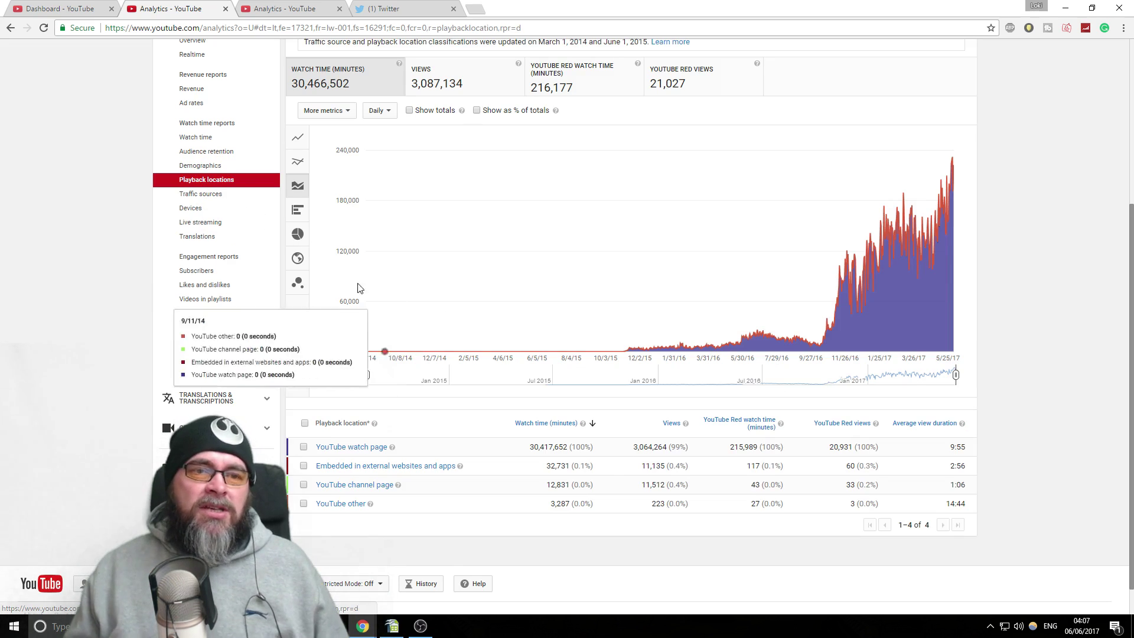
pyautogui.click(242, 197)
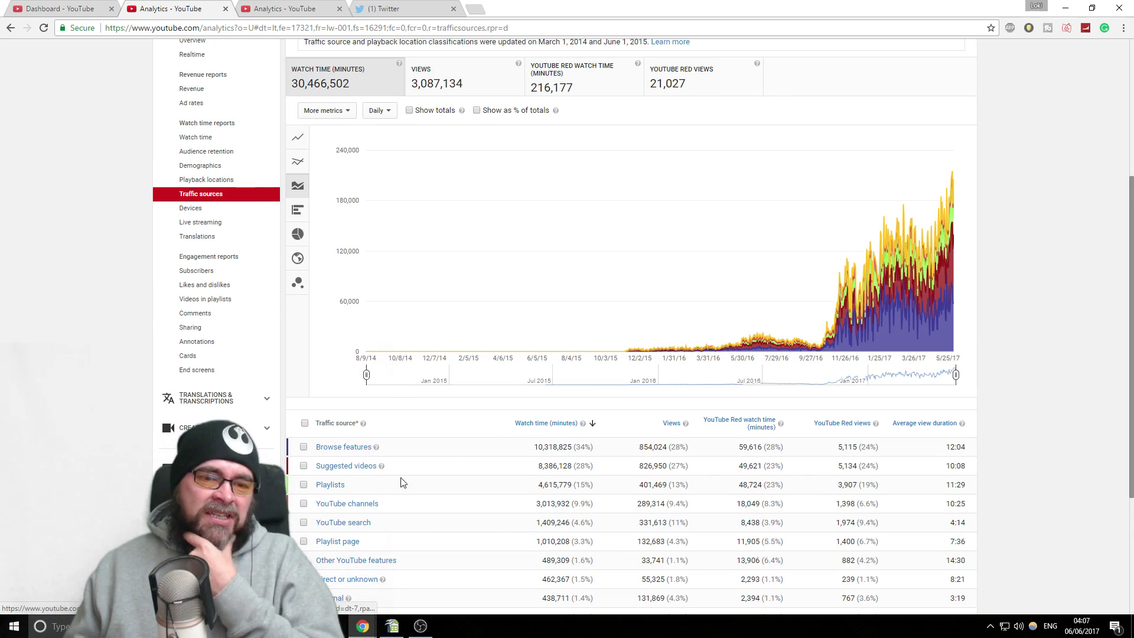
pyautogui.scroll(-2, 404, 483)
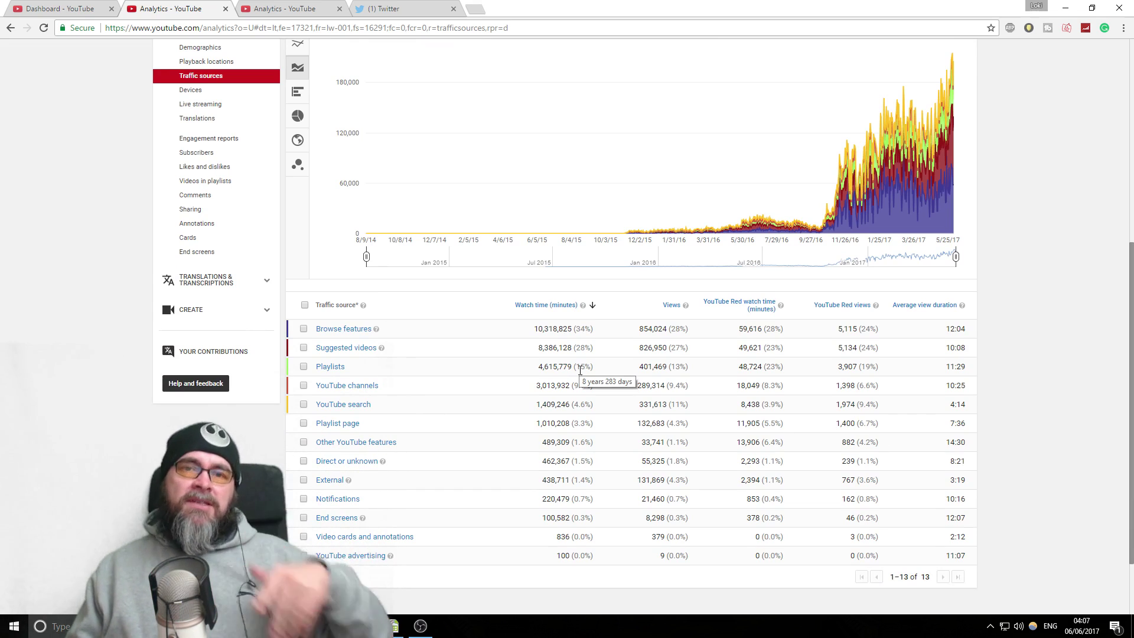
pyautogui.click(238, 93)
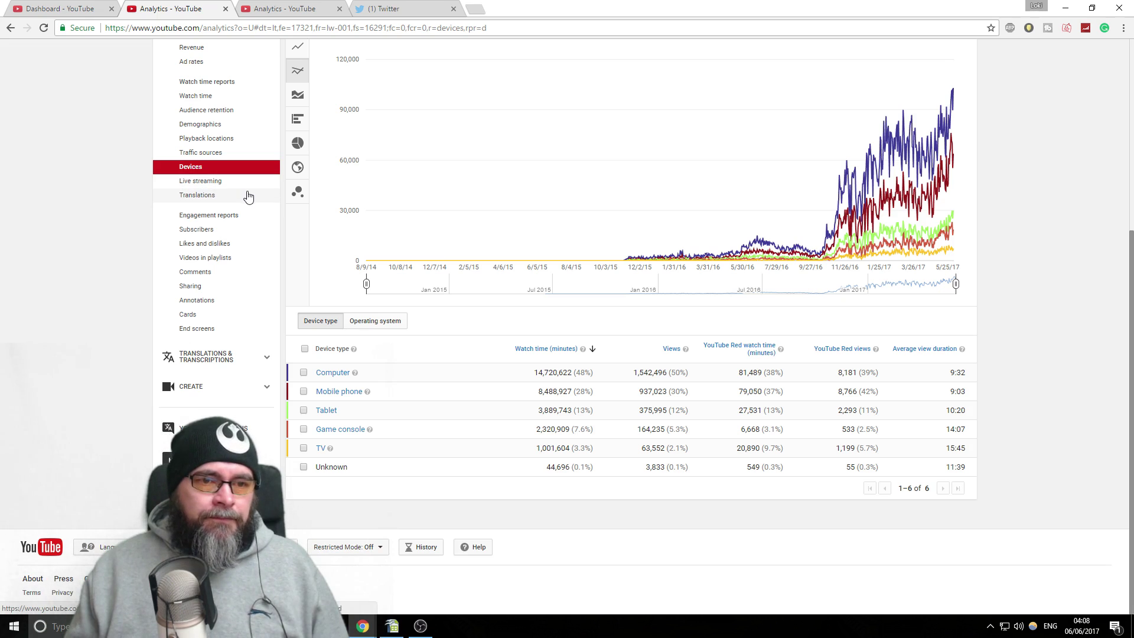
# - Review the Likes and dislikes report (140,881 likes, 1,813 dislikes) and glance at the other Analytics tab
pyautogui.click(239, 248)
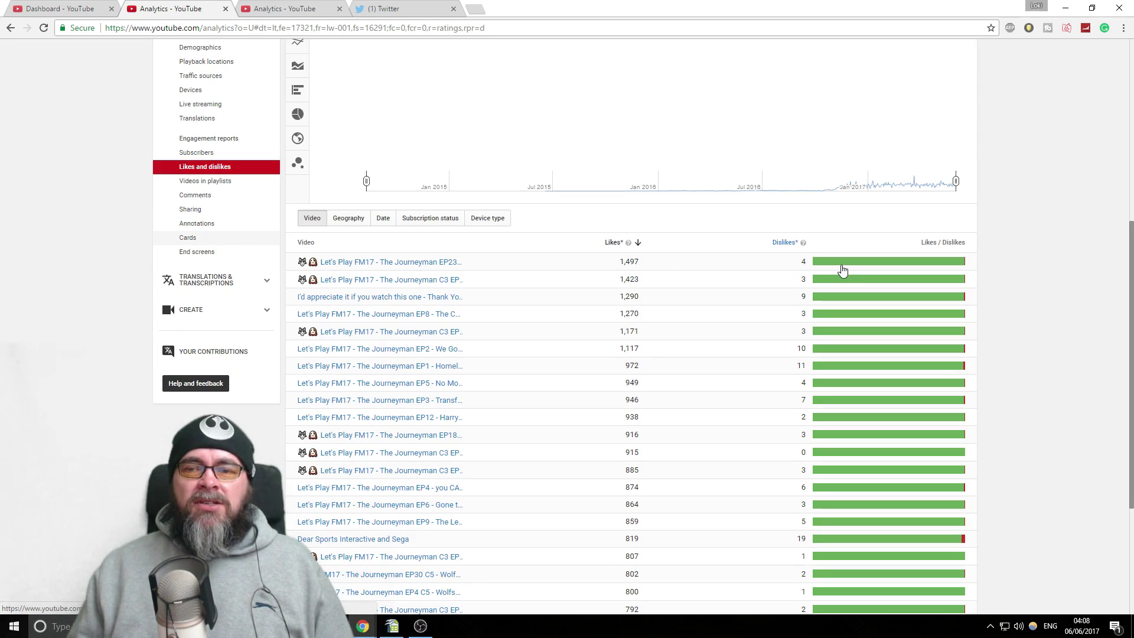
pyautogui.scroll(5, 654, 274)
pyautogui.scroll(-3, 653, 275)
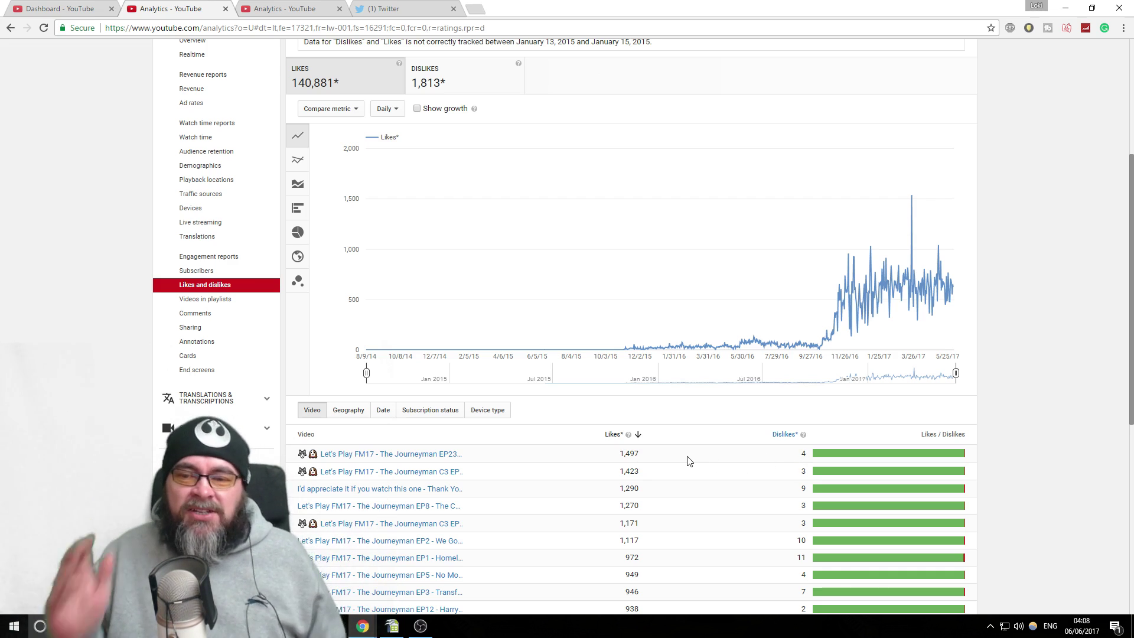
pyautogui.scroll(-1, 691, 459)
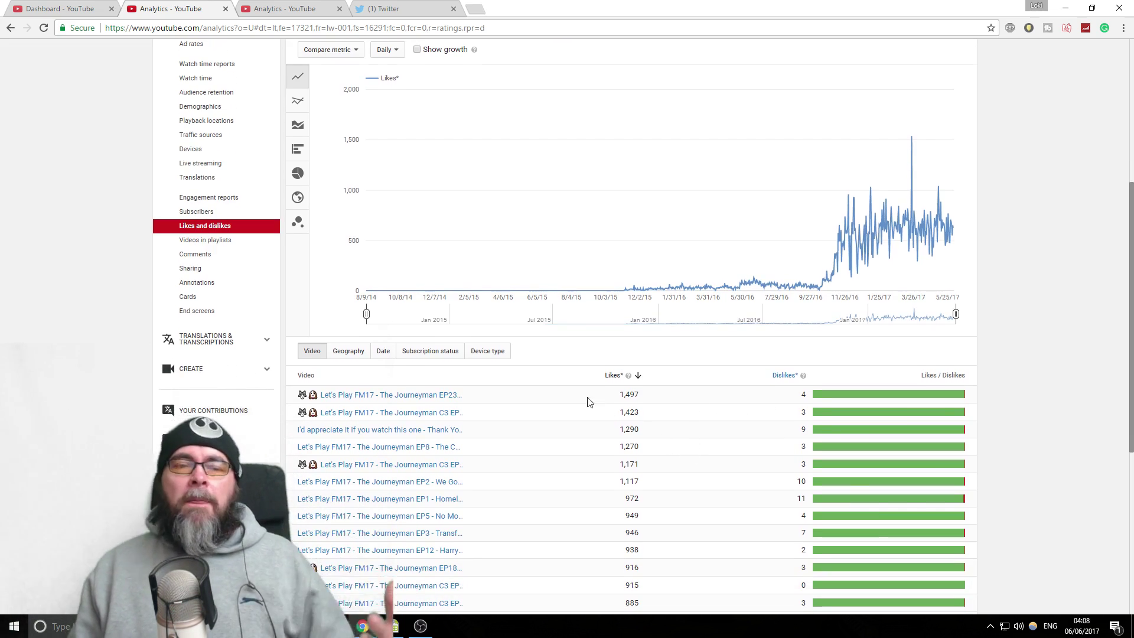
pyautogui.scroll(2, 577, 395)
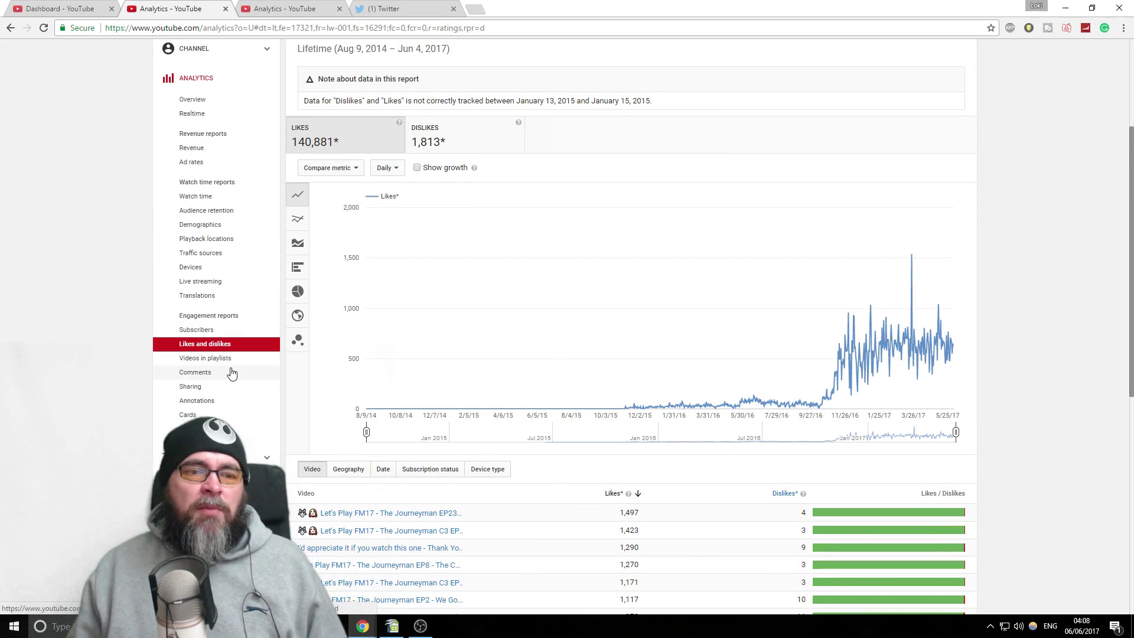
pyautogui.click(287, 5)
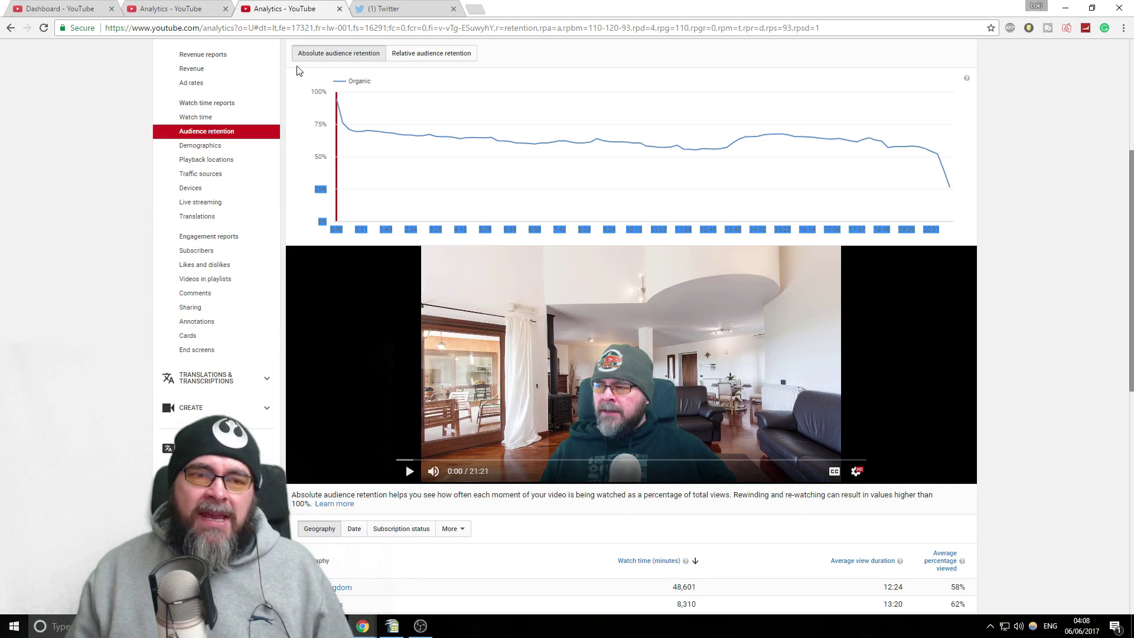
pyautogui.click(222, 8)
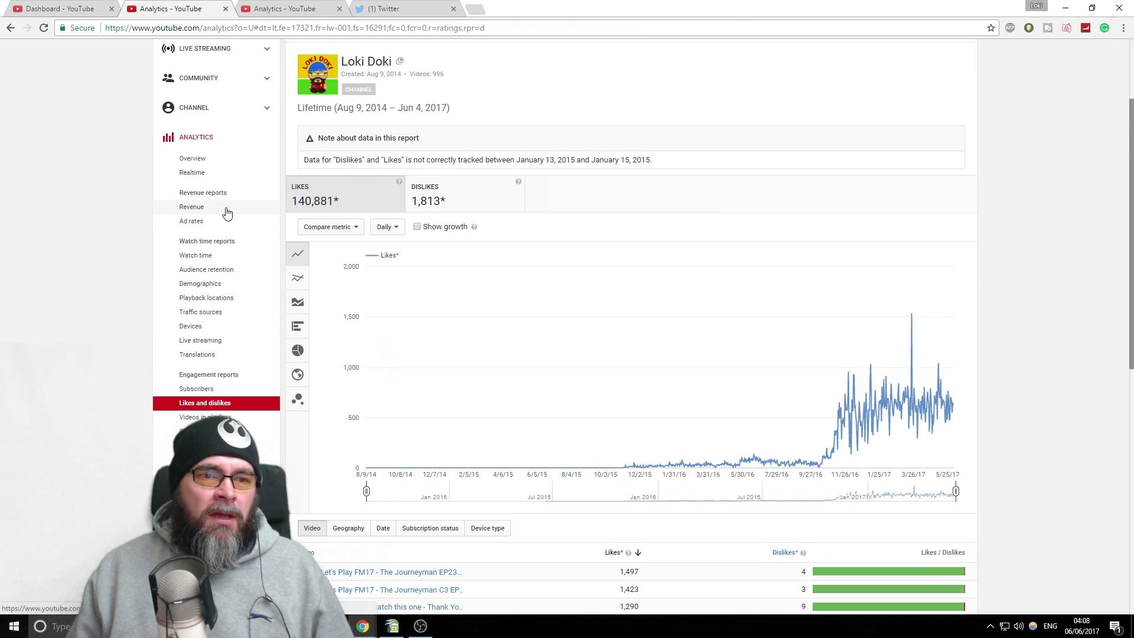
# - Open Audience retention (9:52 average view duration, 44% viewed) and scroll to the video table
pyautogui.click(242, 273)
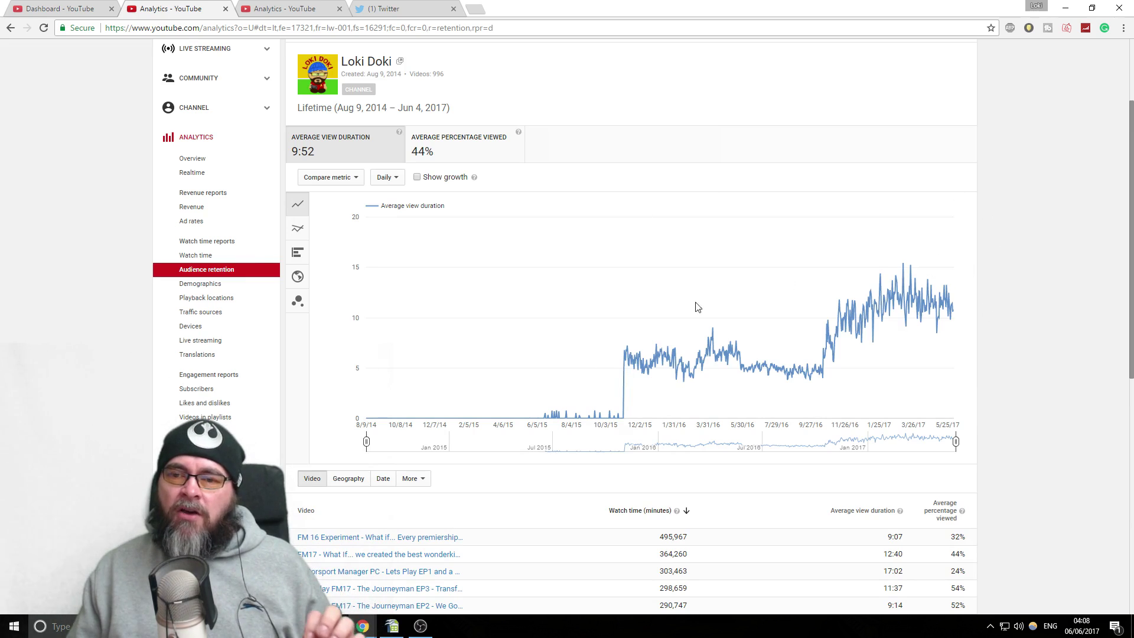
pyautogui.moveTo(866, 319)
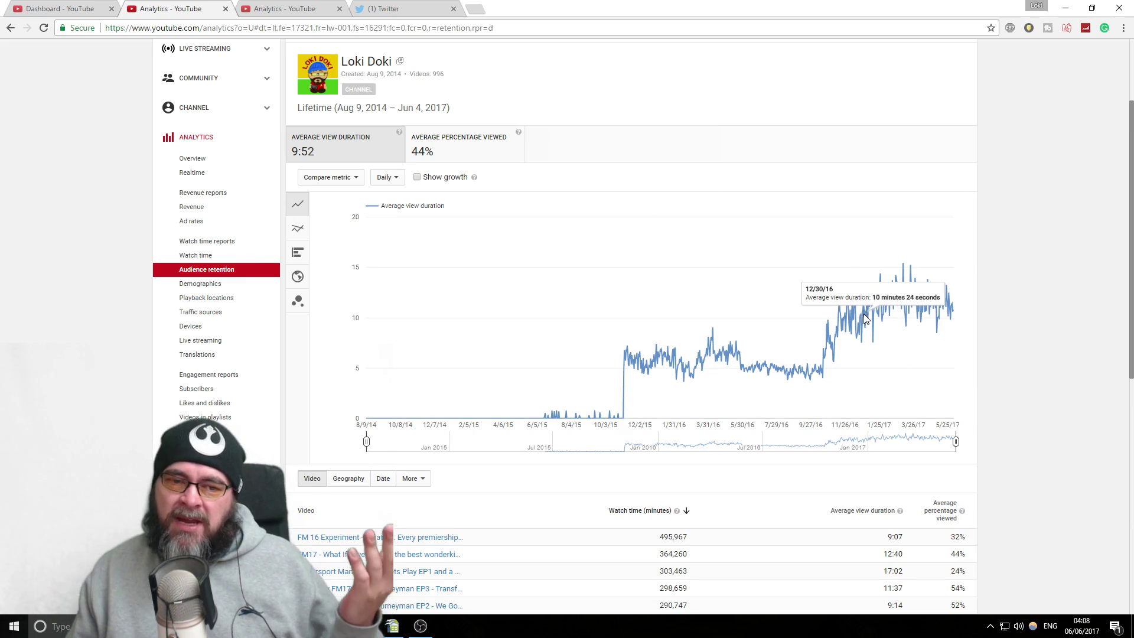
pyautogui.scroll(-3, 867, 319)
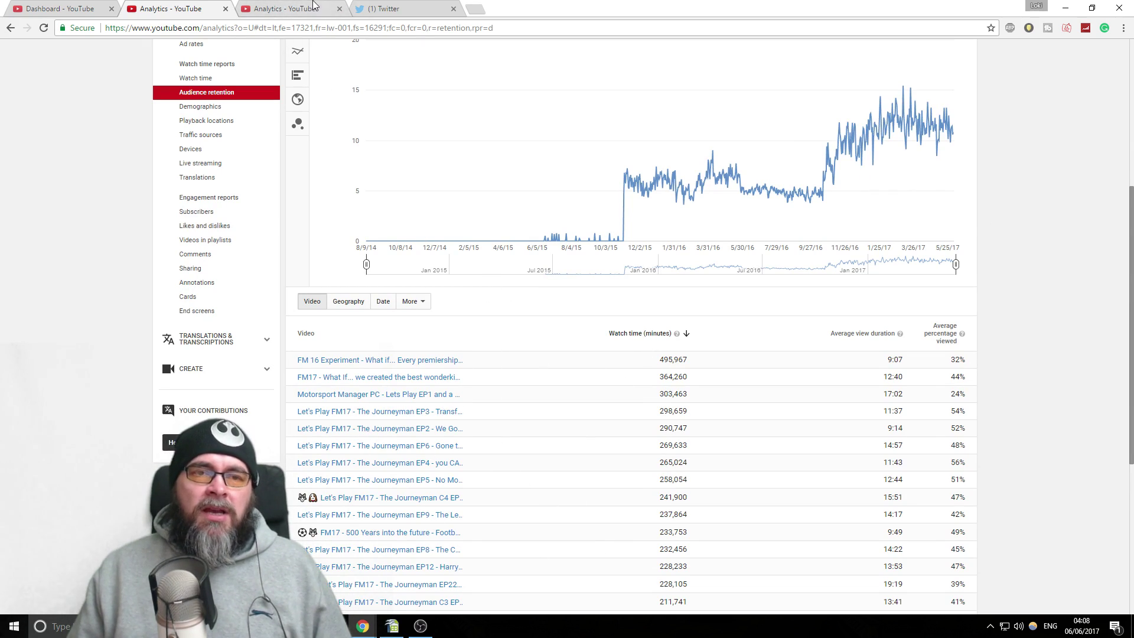
# - Switch to The Journeyman C4 EP5 retention tab, mute the embedded player and start playback
pyautogui.hotkey('ctrl', 'Tab')
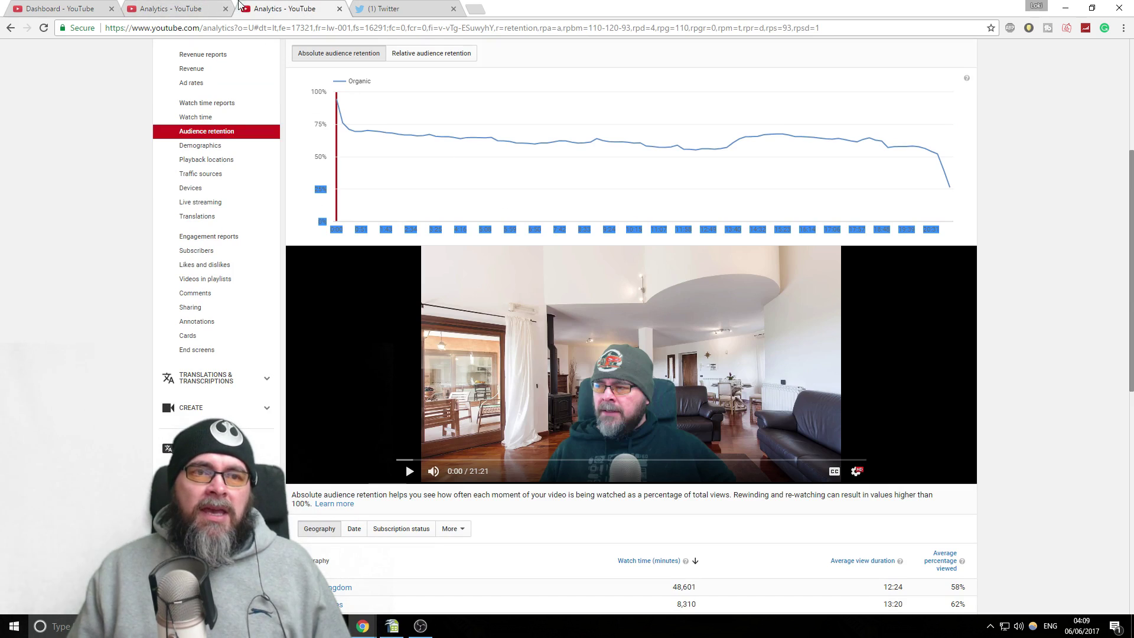
pyautogui.scroll(2, 457, 340)
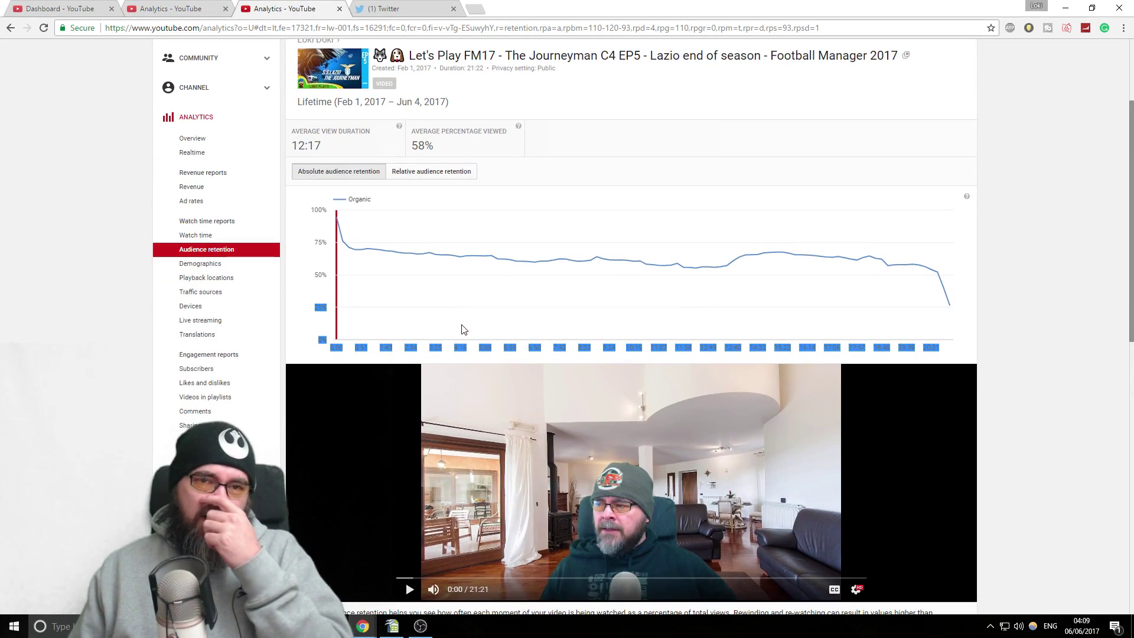
pyautogui.scroll(1, 463, 329)
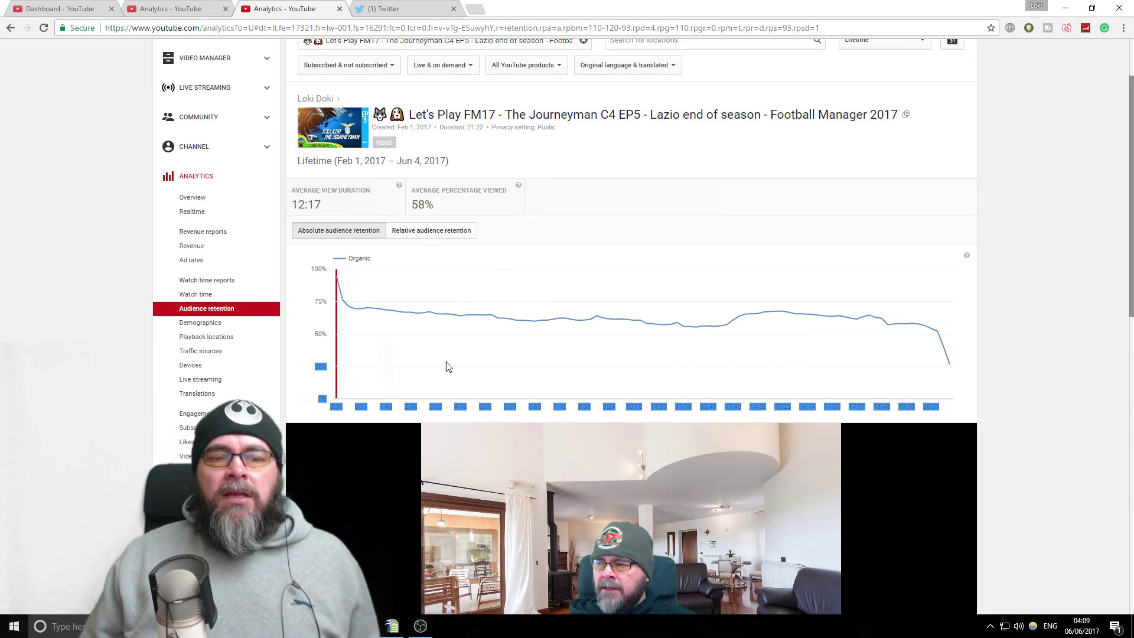
pyautogui.scroll(-2, 440, 376)
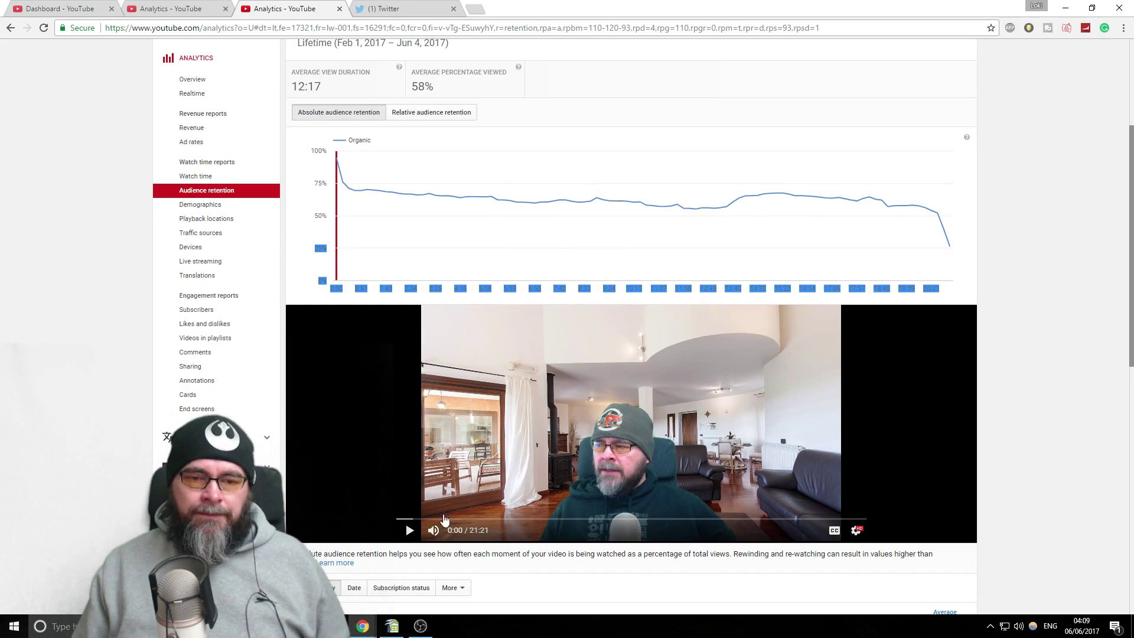
pyautogui.click(433, 529)
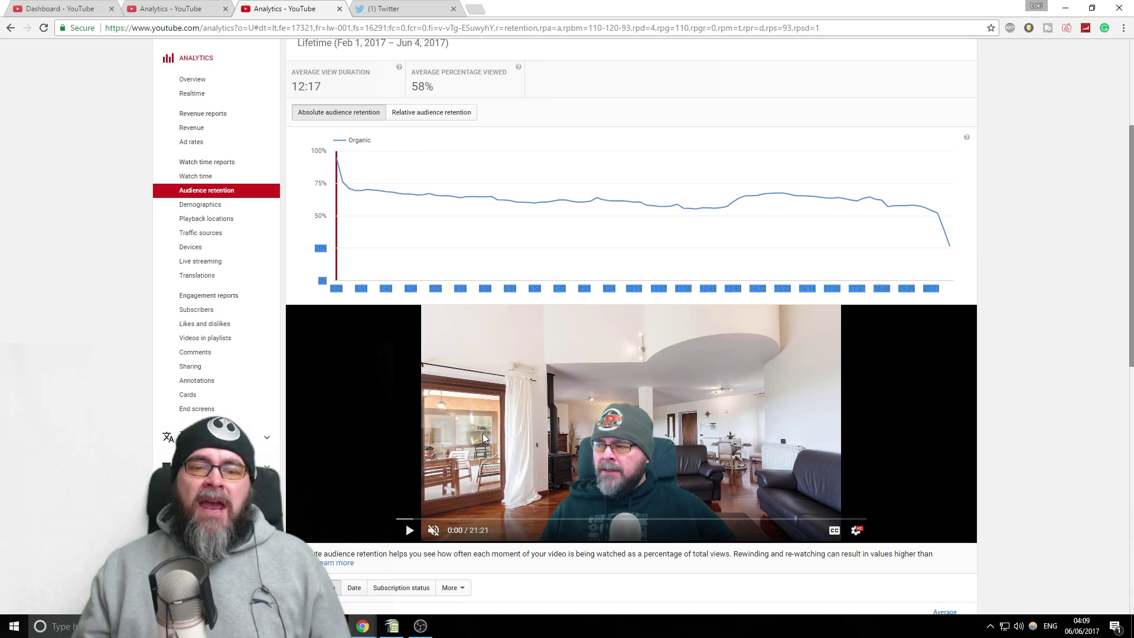
pyautogui.click(409, 530)
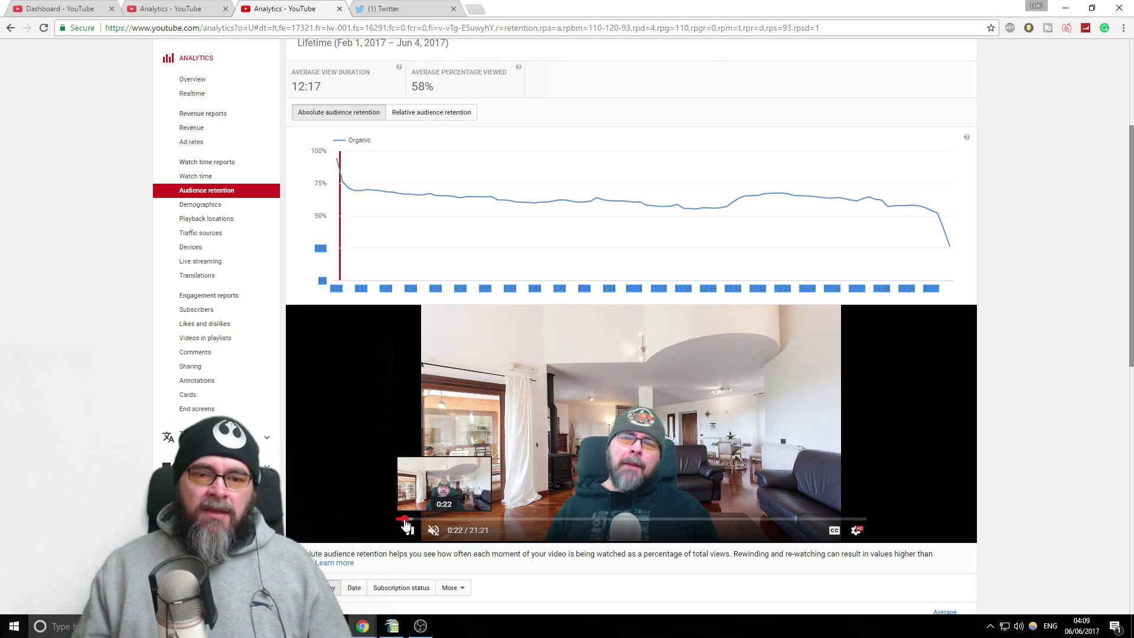
# - Seek the video to 0:22, pause at 0:23 against the chart's 0:26 point, then resume
pyautogui.click(404, 519)
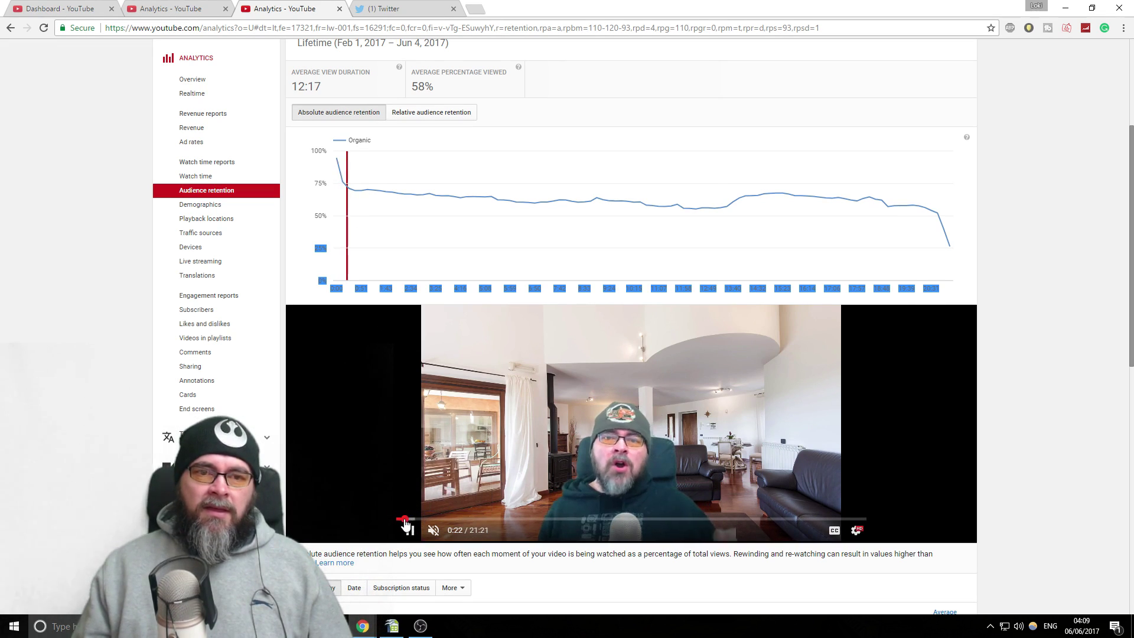
pyautogui.click(408, 530)
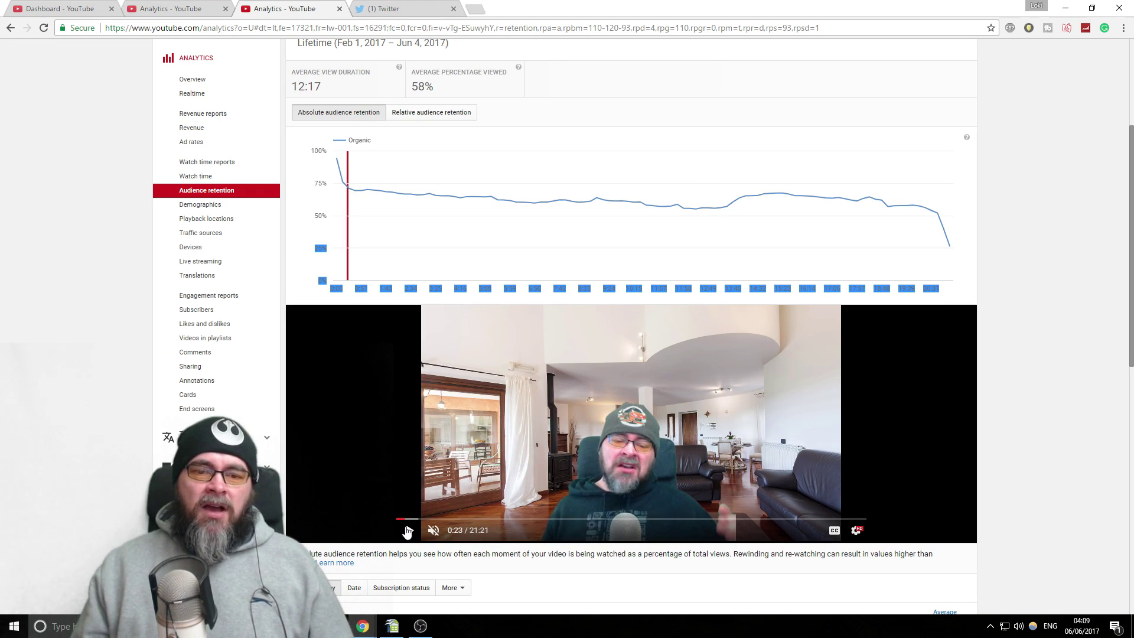
pyautogui.moveTo(351, 198)
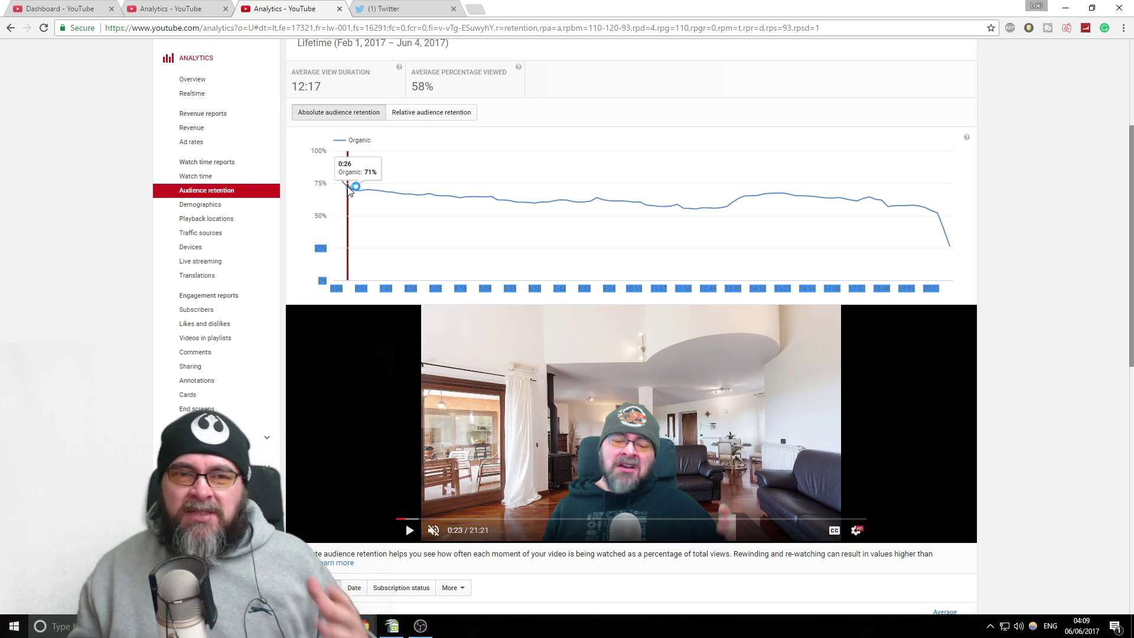
pyautogui.moveTo(346, 185)
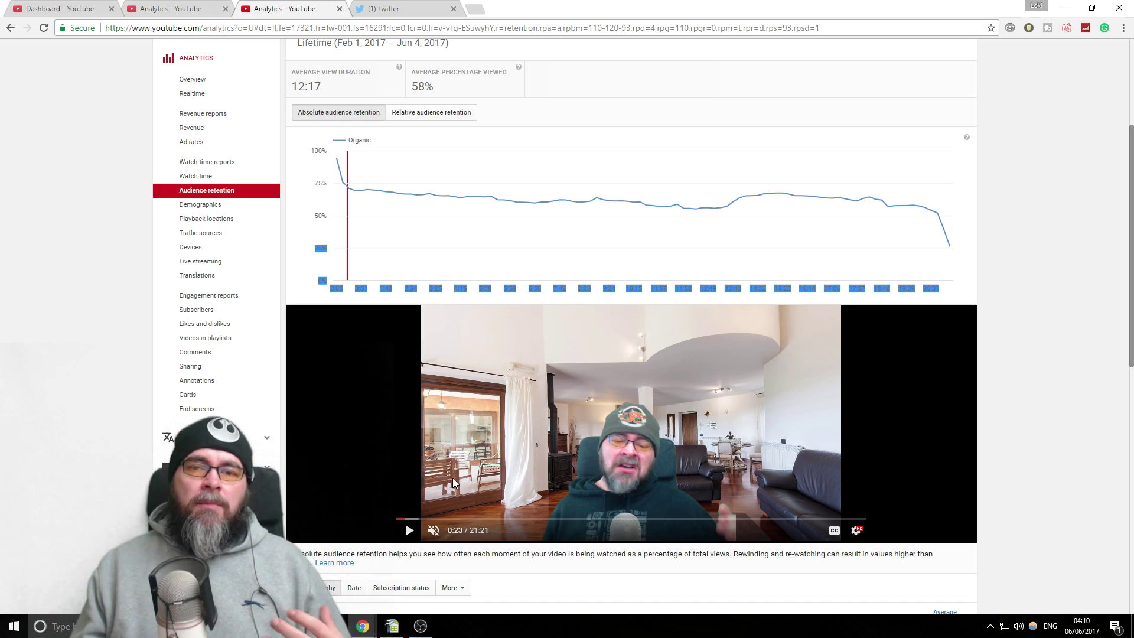
pyautogui.click(407, 532)
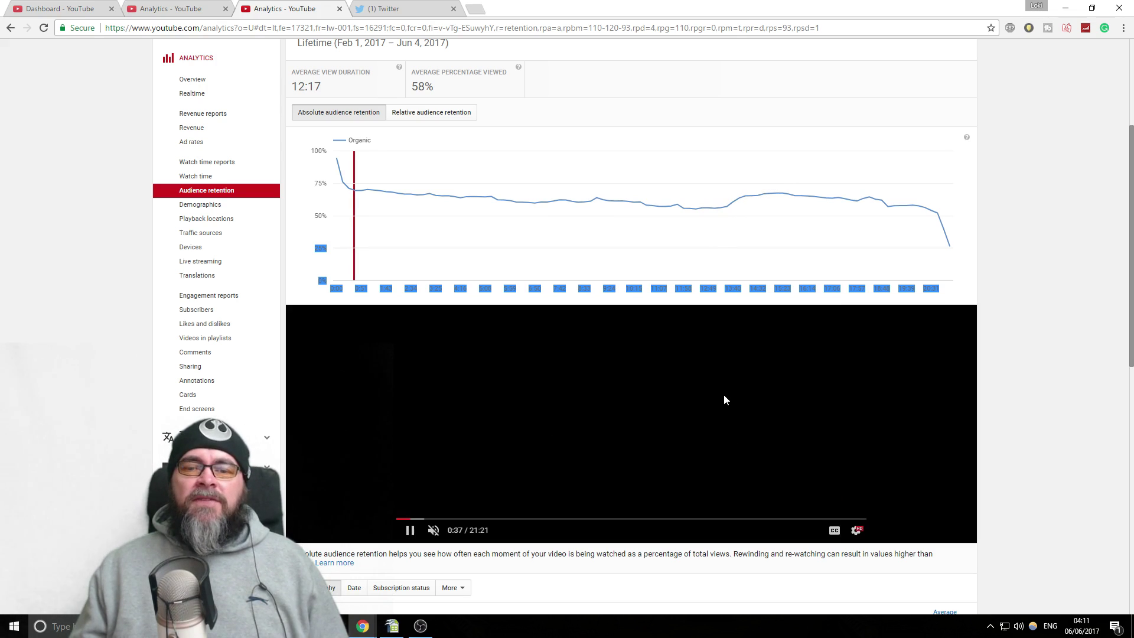
# - Scrub the video through 14:33, 14:03, 20:24 and 21:03, settling back at 20:44
pyautogui.click(717, 519)
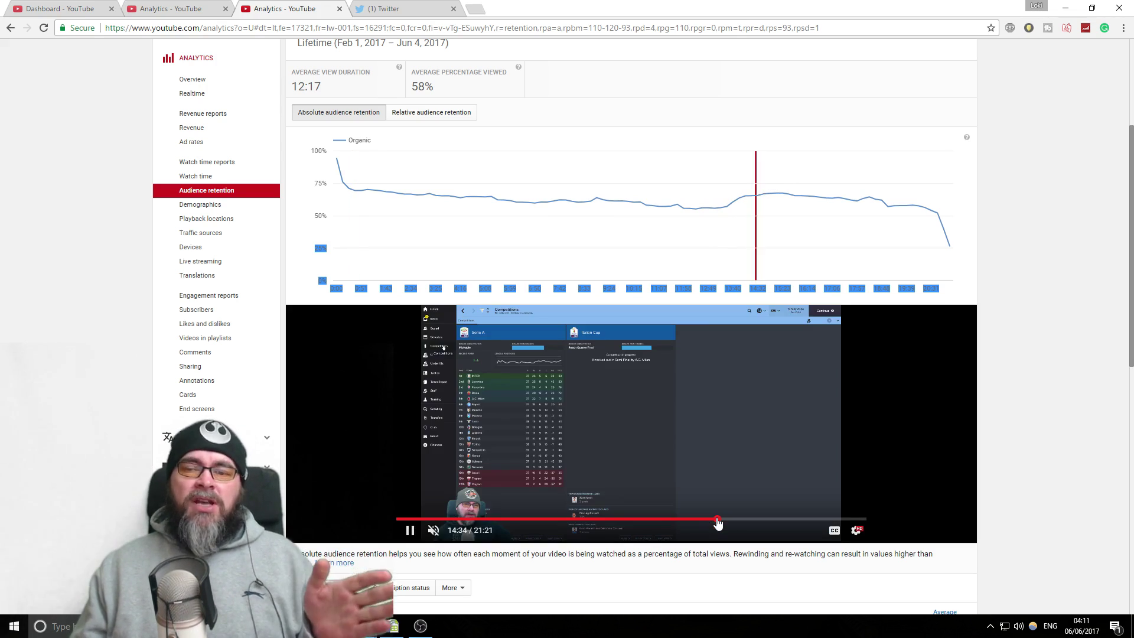
pyautogui.click(707, 520)
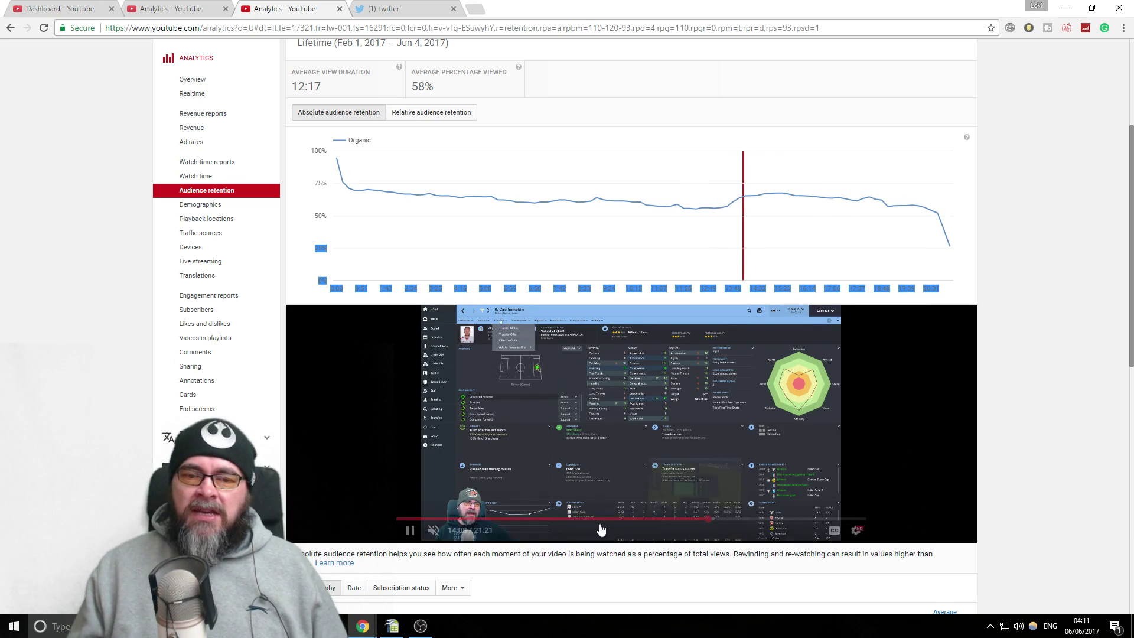
pyautogui.click(847, 520)
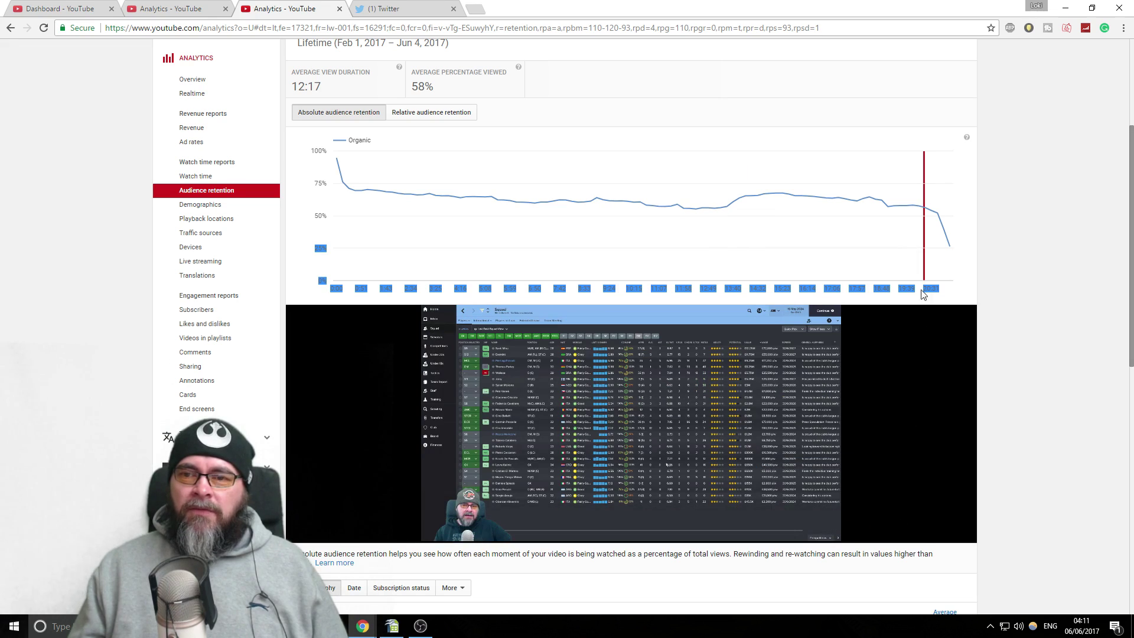
pyautogui.moveTo(940, 224)
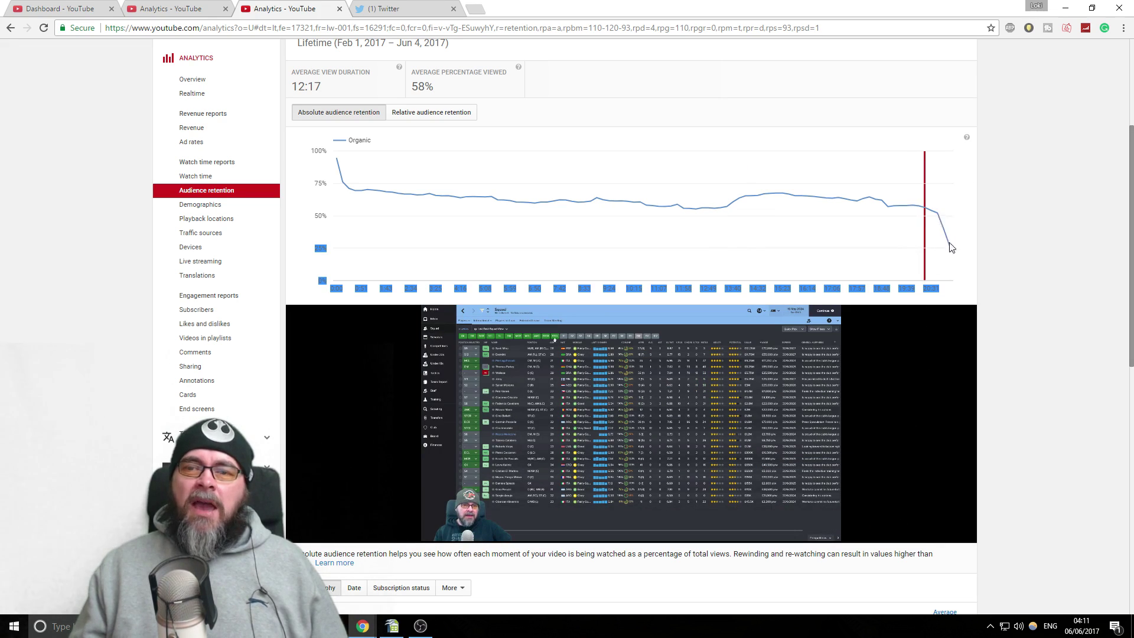
pyautogui.moveTo(828, 509)
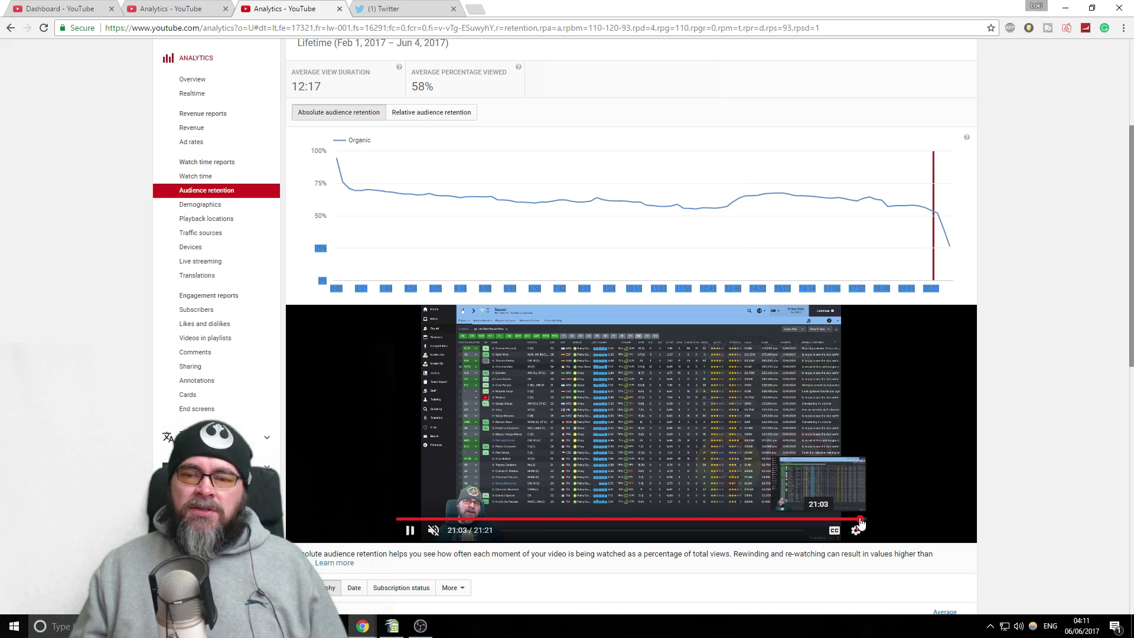
pyautogui.click(860, 520)
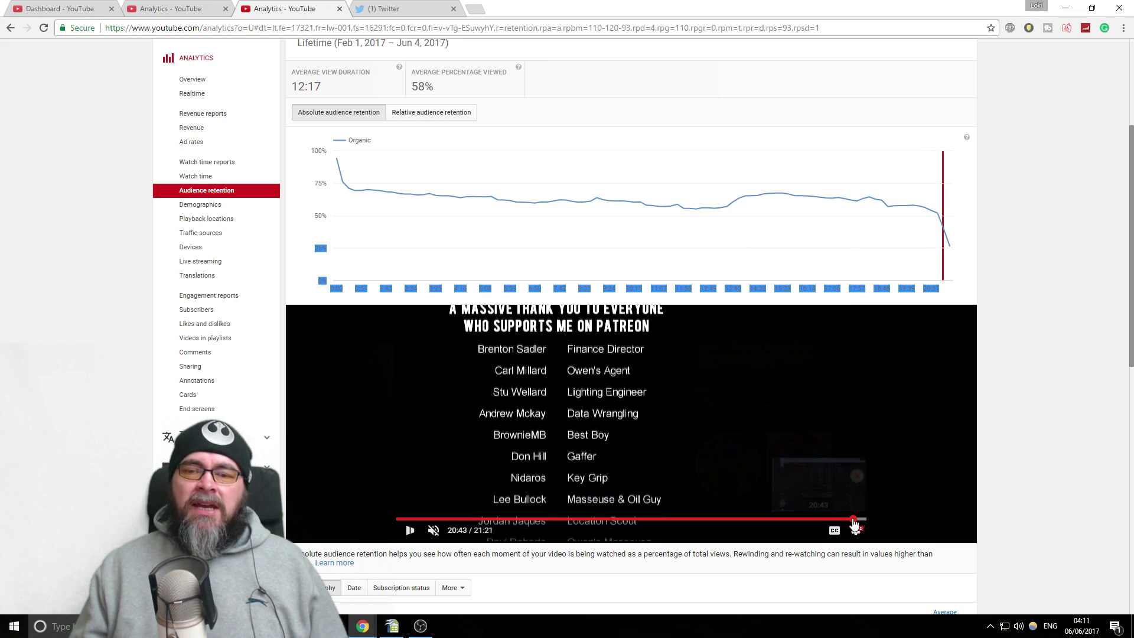
pyautogui.click(854, 520)
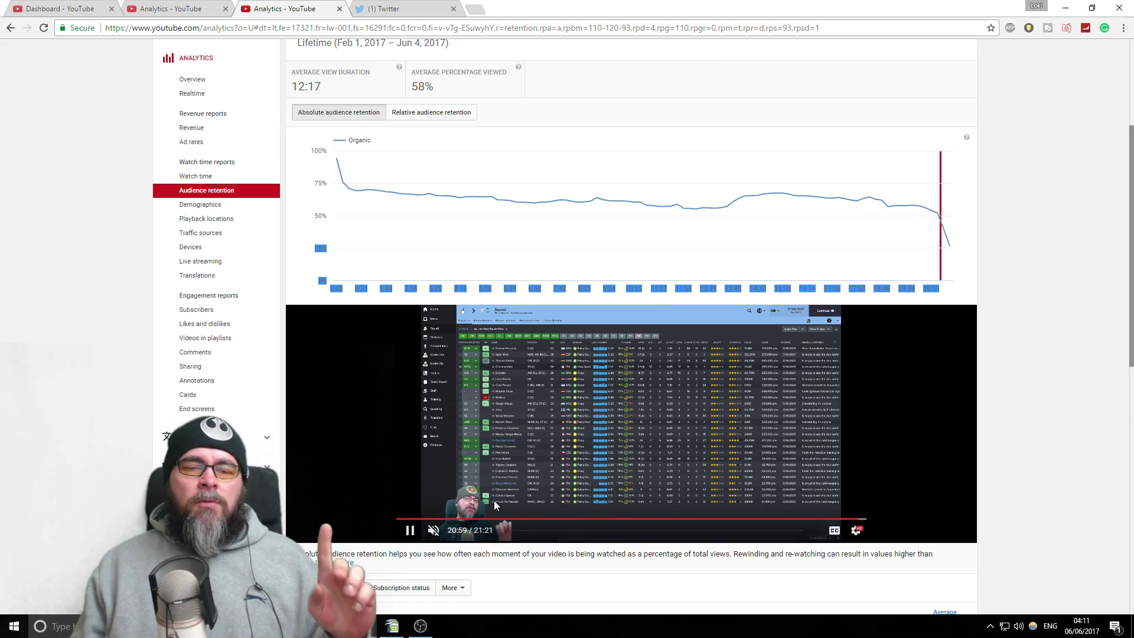
pyautogui.moveTo(941, 223)
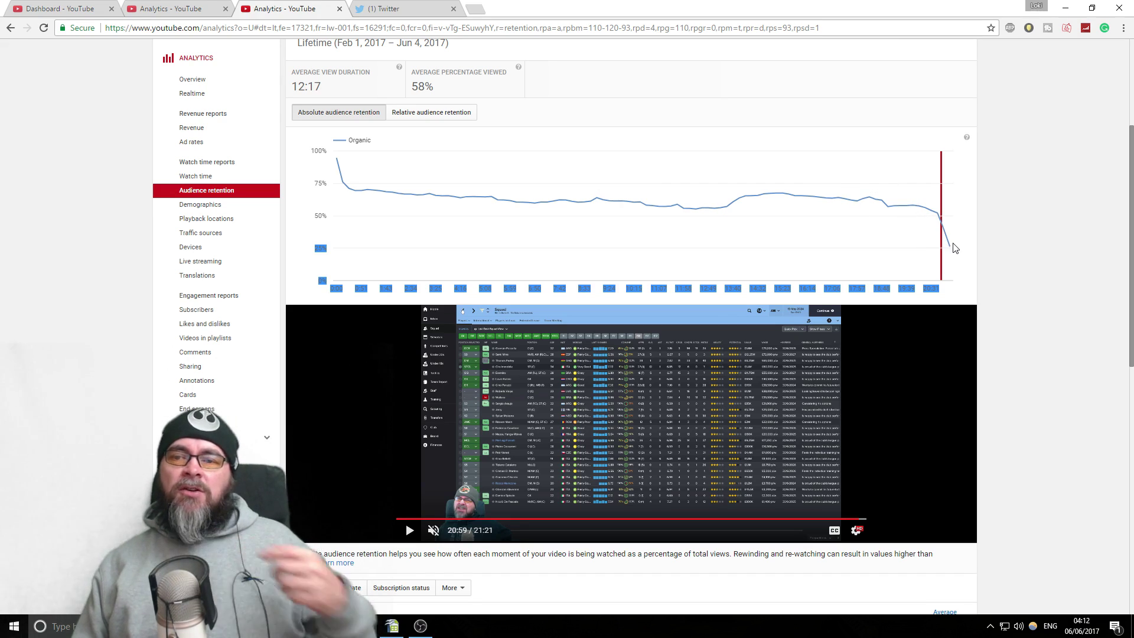
# - Seek the video from the retention chart to 21:09 (26% retention), then back to 6:50
pyautogui.moveTo(952, 247)
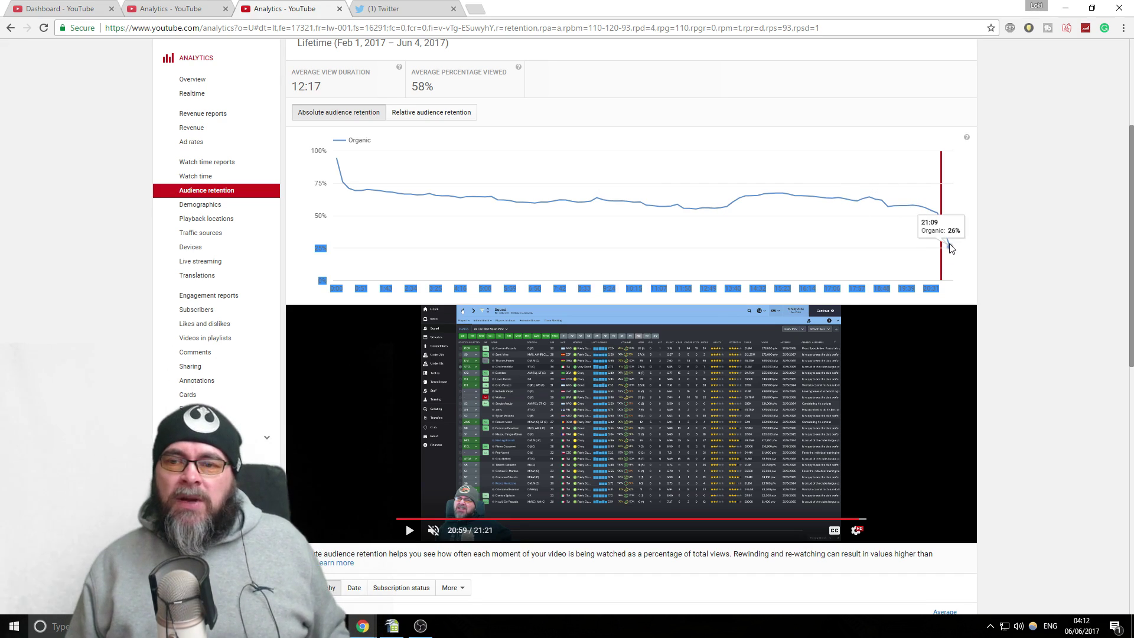
pyautogui.click(952, 247)
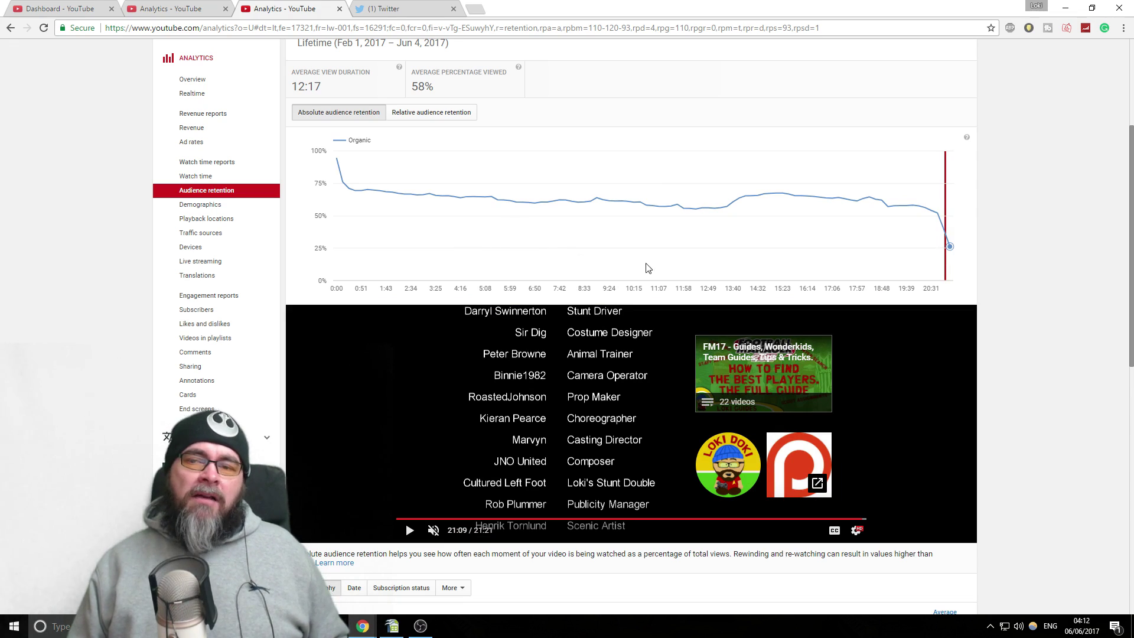
pyautogui.click(536, 227)
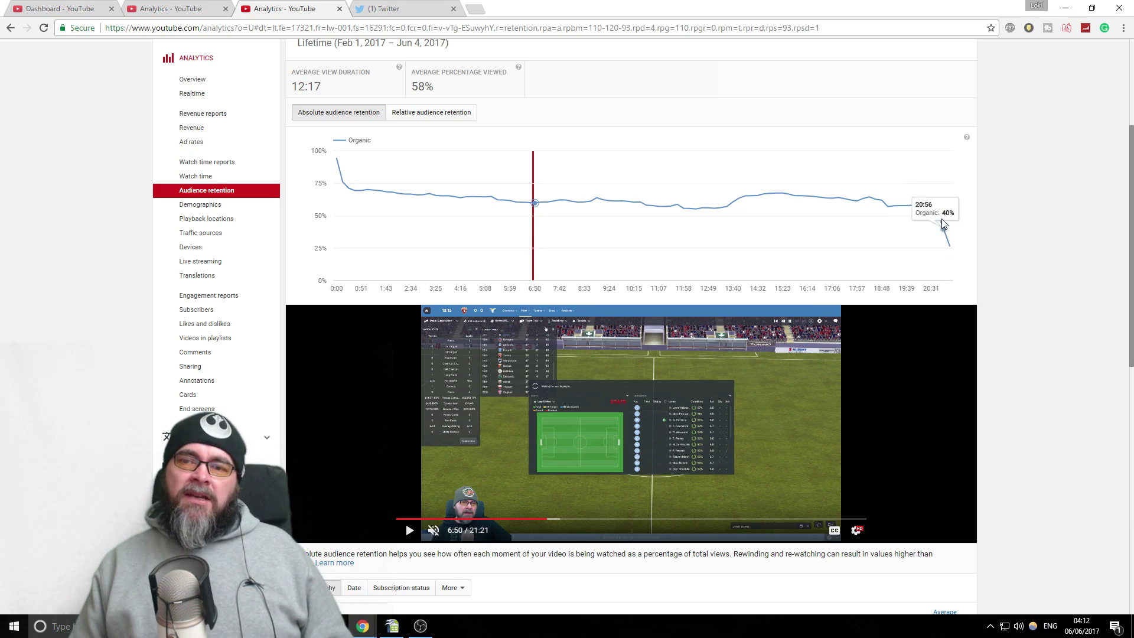
pyautogui.moveTo(765, 195)
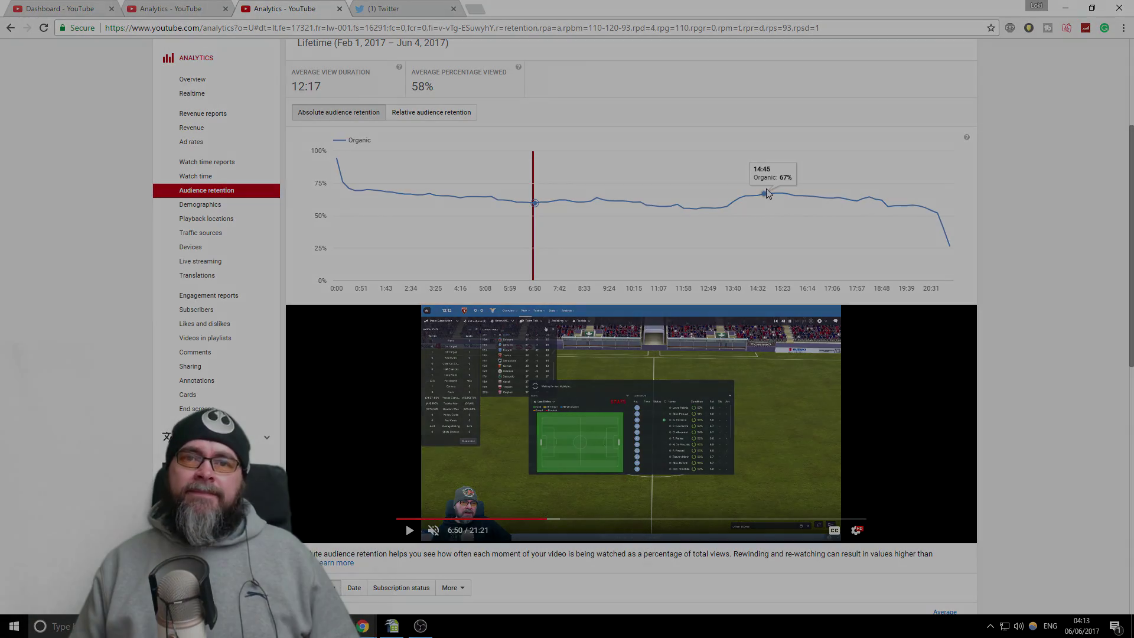